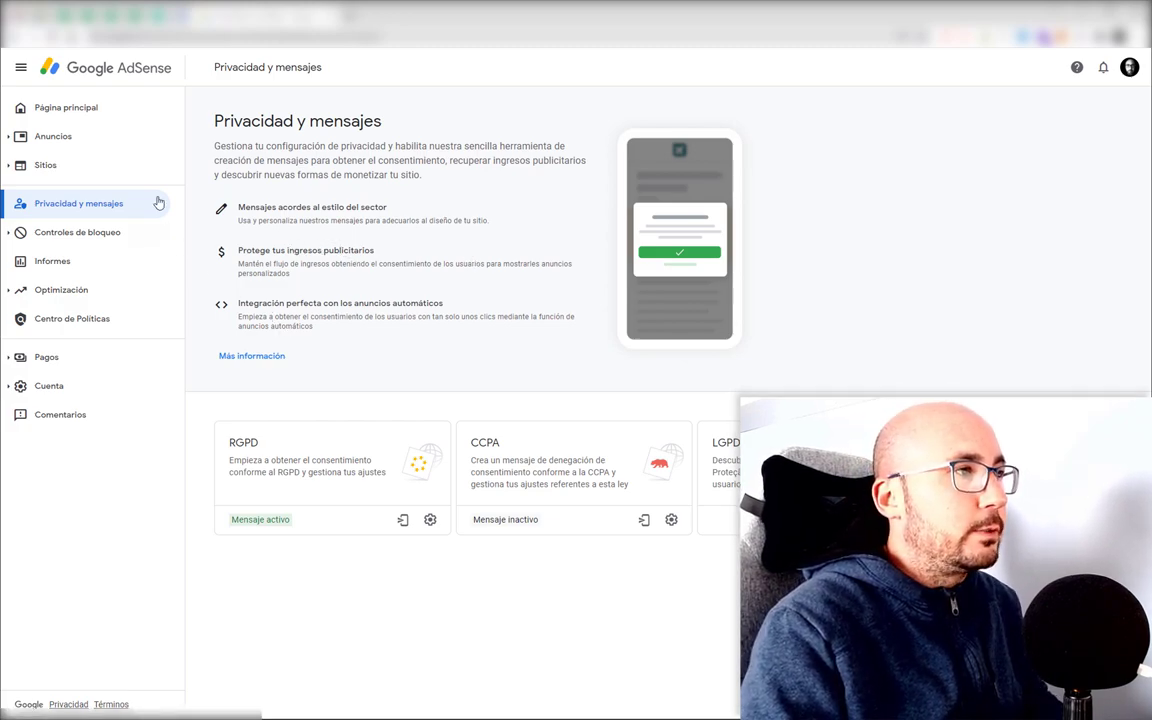
- Open the ad settings of seoh1.com from the ads overview and display its privacy messages
{"action": "left_click", "coordinate": [128, 142]}
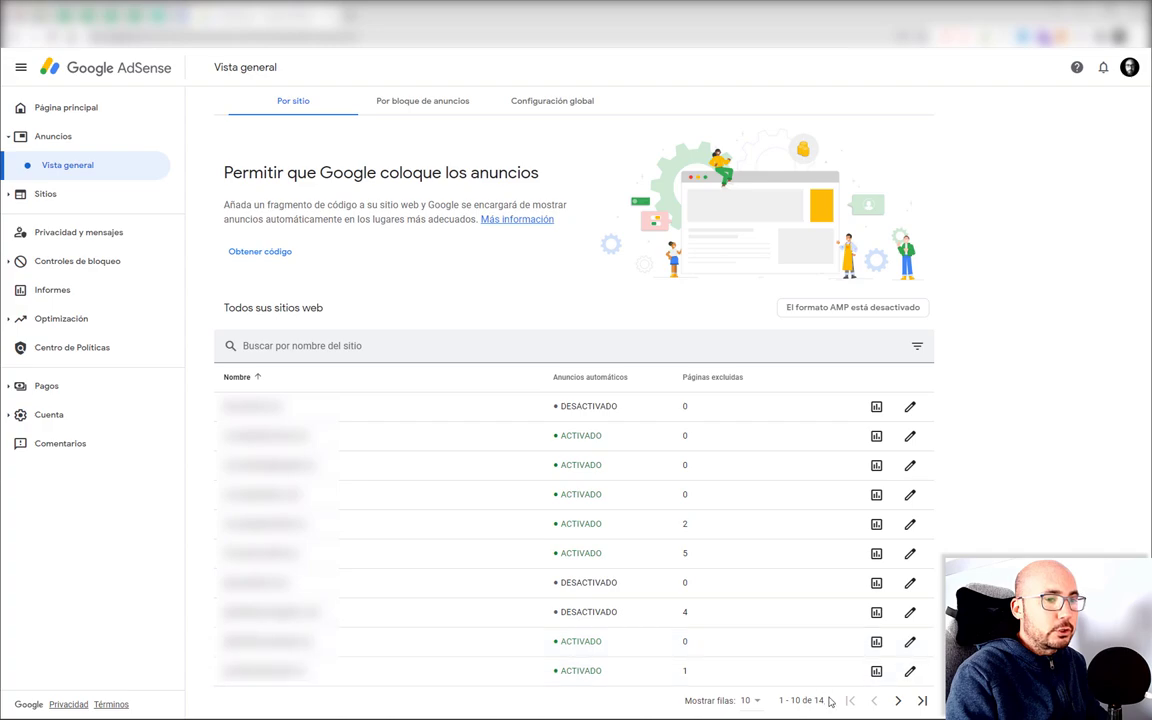
{"action": "left_click", "coordinate": [898, 701]}
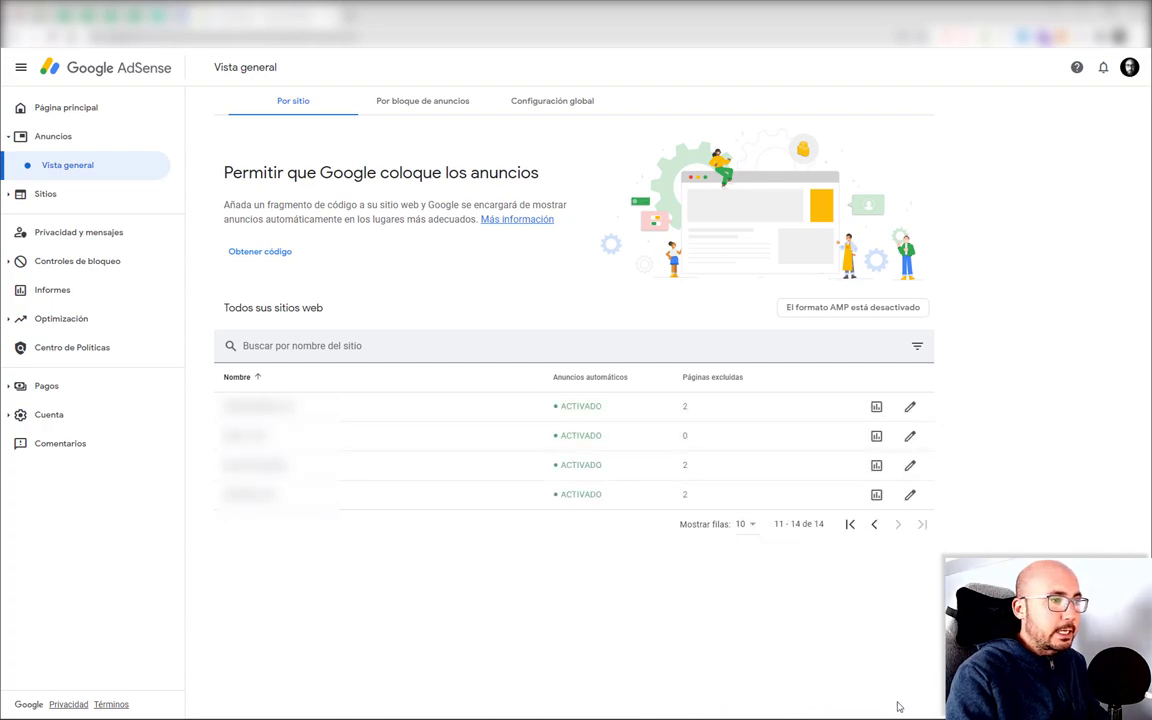
{"action": "left_click", "coordinate": [910, 437]}
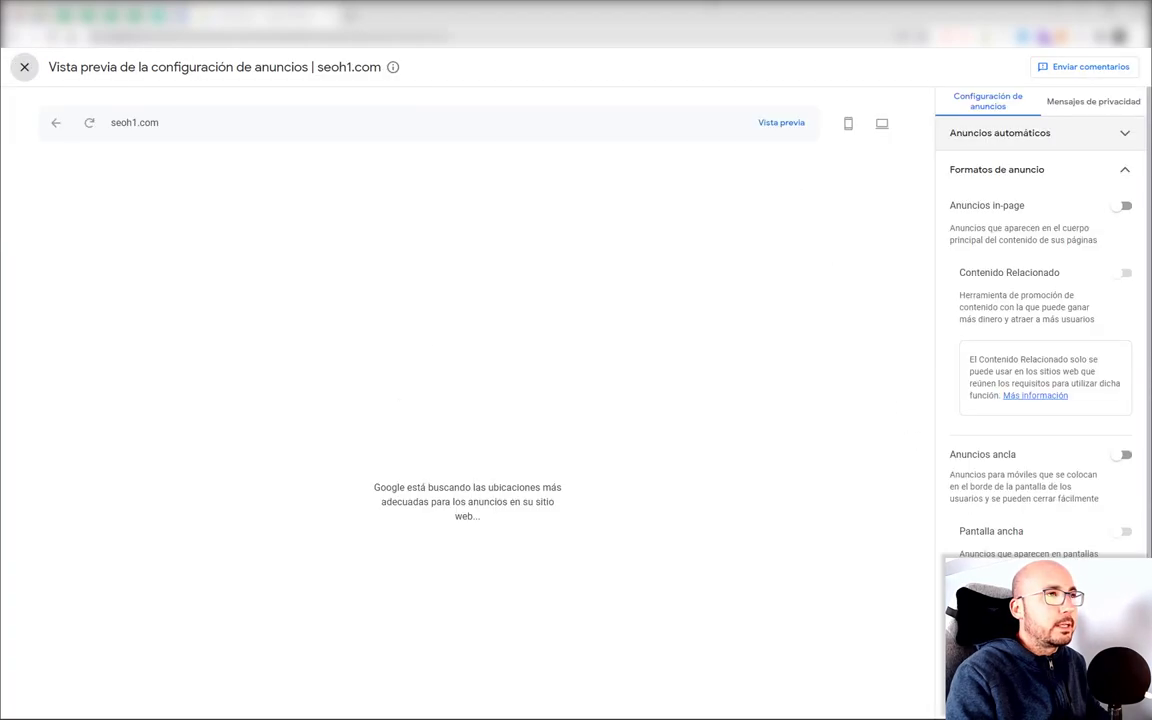
{"action": "left_click", "coordinate": [1082, 101]}
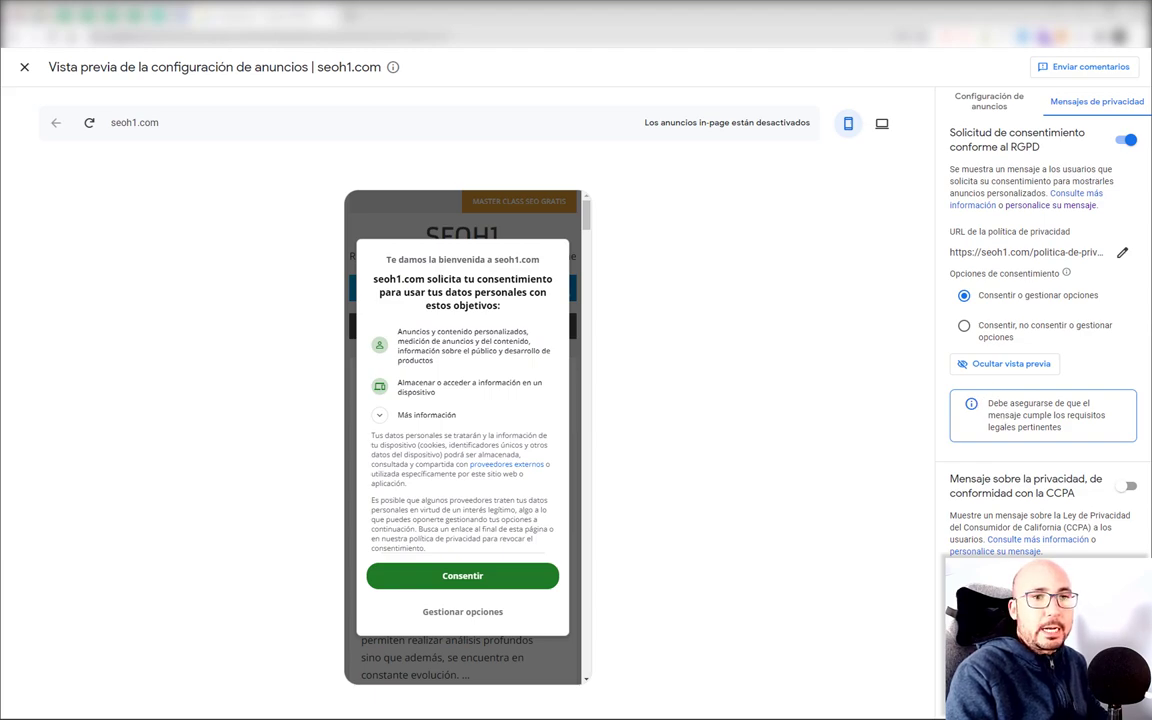
- Leave the ad settings preview and open the seoh1.com RGPD message for style editing
{"action": "left_click", "coordinate": [24, 67]}
{"action": "left_click", "coordinate": [94, 240]}
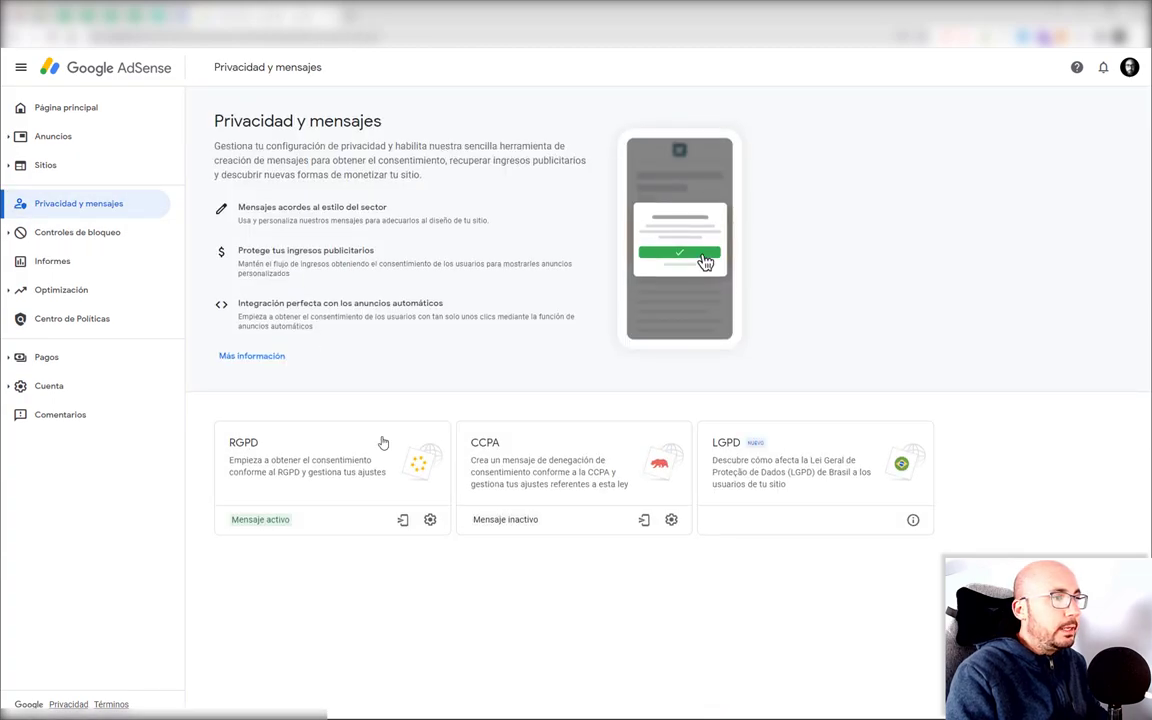
{"action": "left_click", "coordinate": [403, 525]}
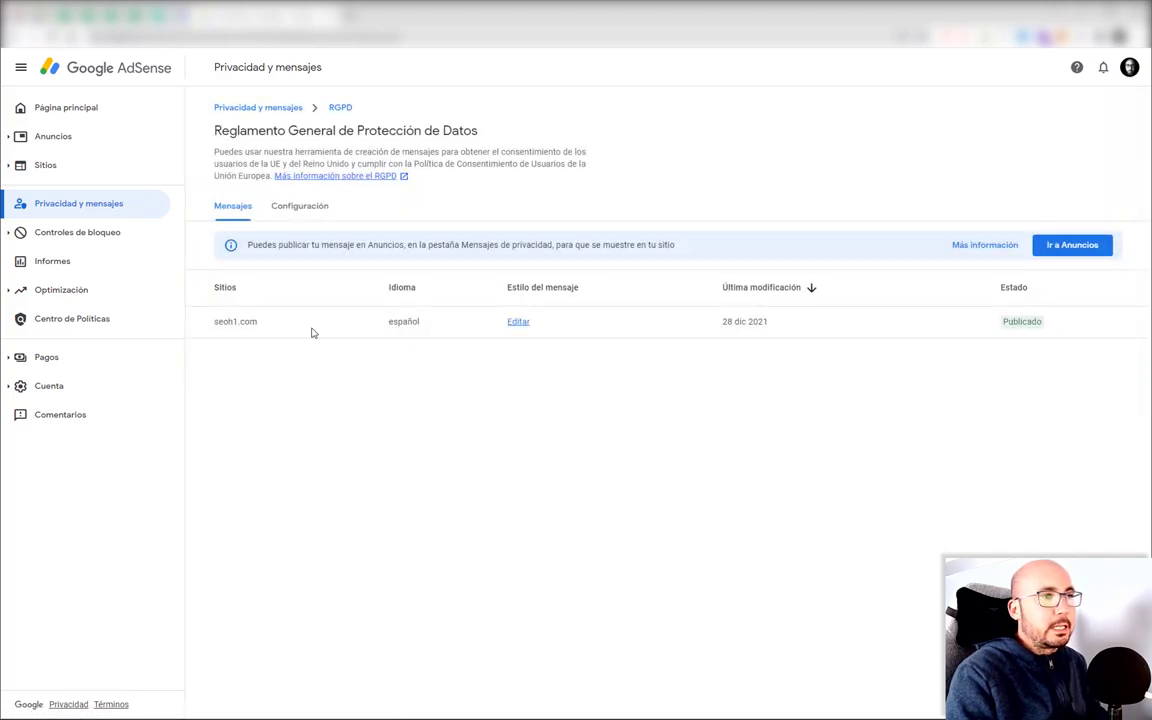
{"action": "left_click", "coordinate": [520, 326]}
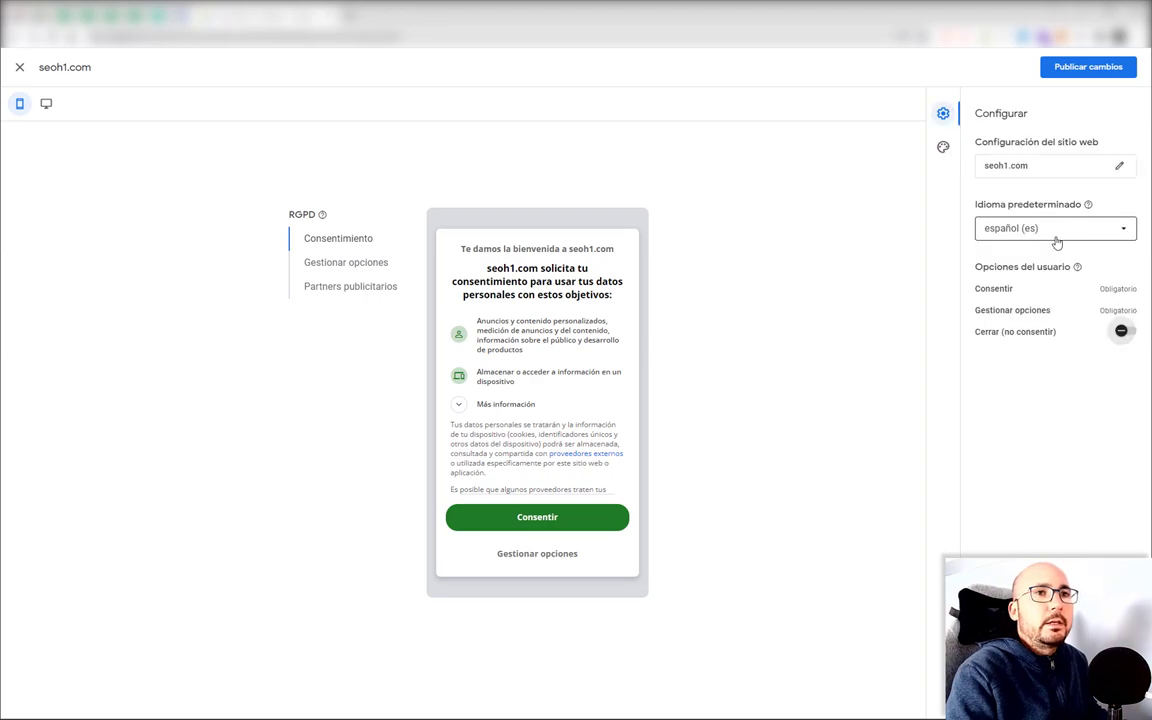
- Inspect the general primary and secondary colours in the consent message's style settings
{"action": "left_click", "coordinate": [944, 148]}
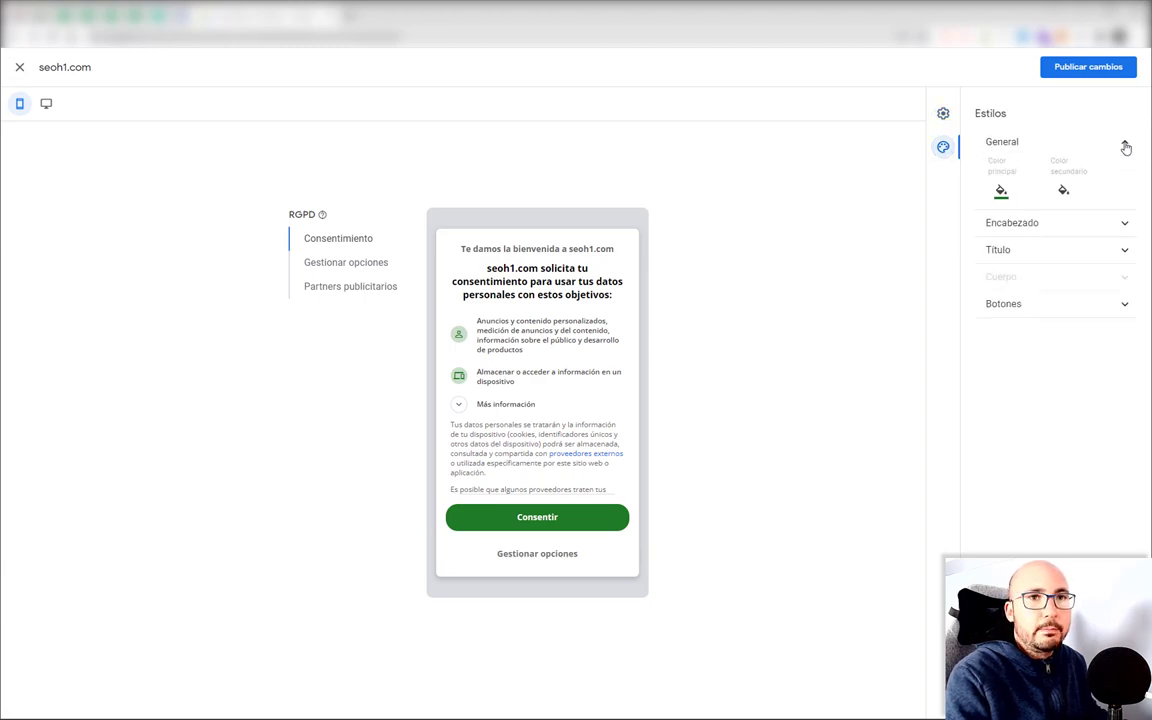
{"action": "left_click", "coordinate": [1001, 191]}
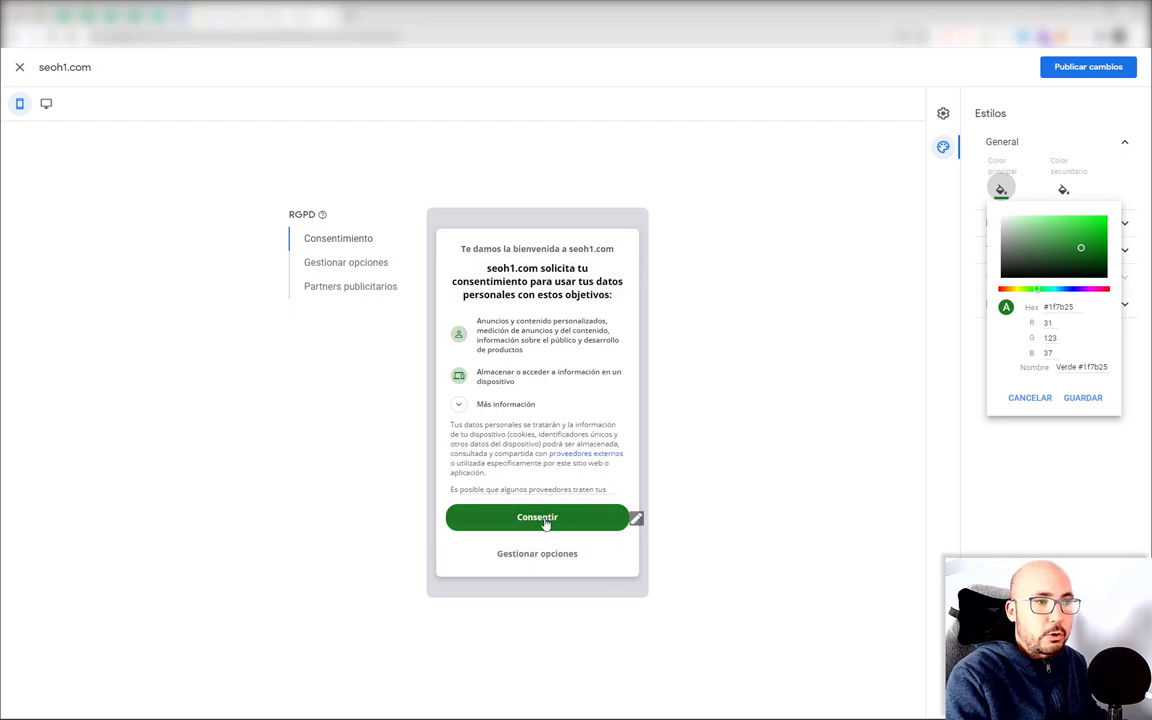
{"action": "left_click", "coordinate": [1064, 118]}
{"action": "left_click", "coordinate": [1068, 196]}
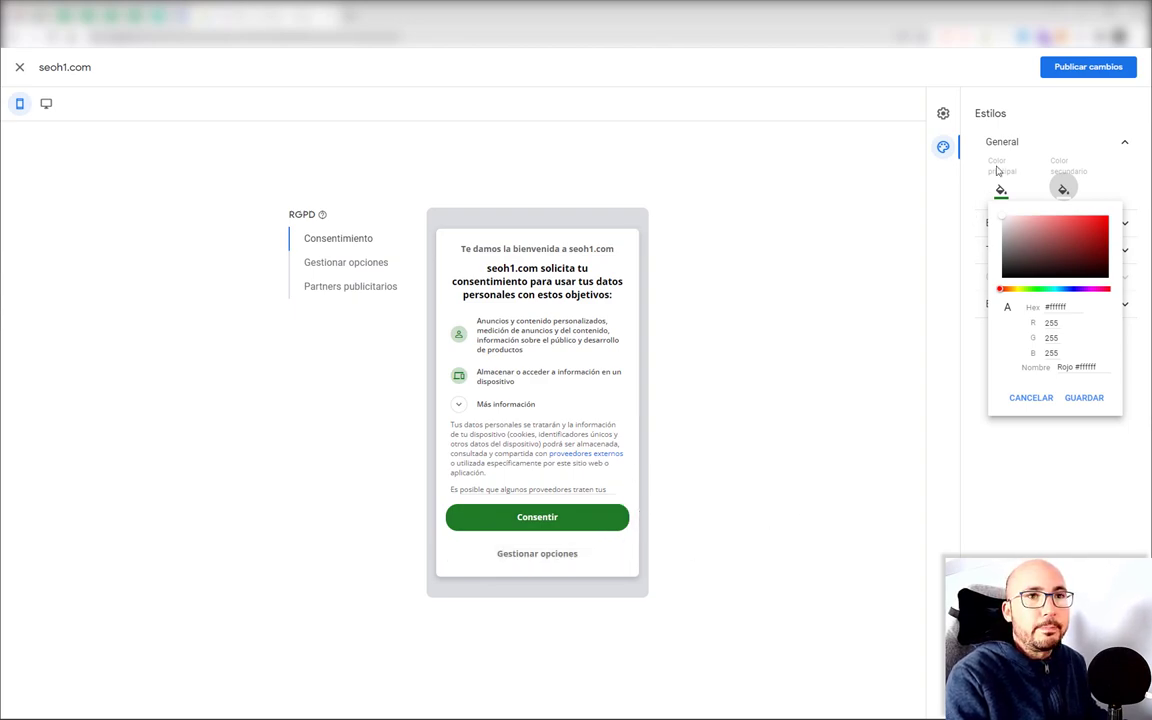
- Turn on the logo in the consent message's header style and turn it off again
{"action": "left_click", "coordinate": [1023, 146]}
{"action": "left_click", "coordinate": [1041, 179]}
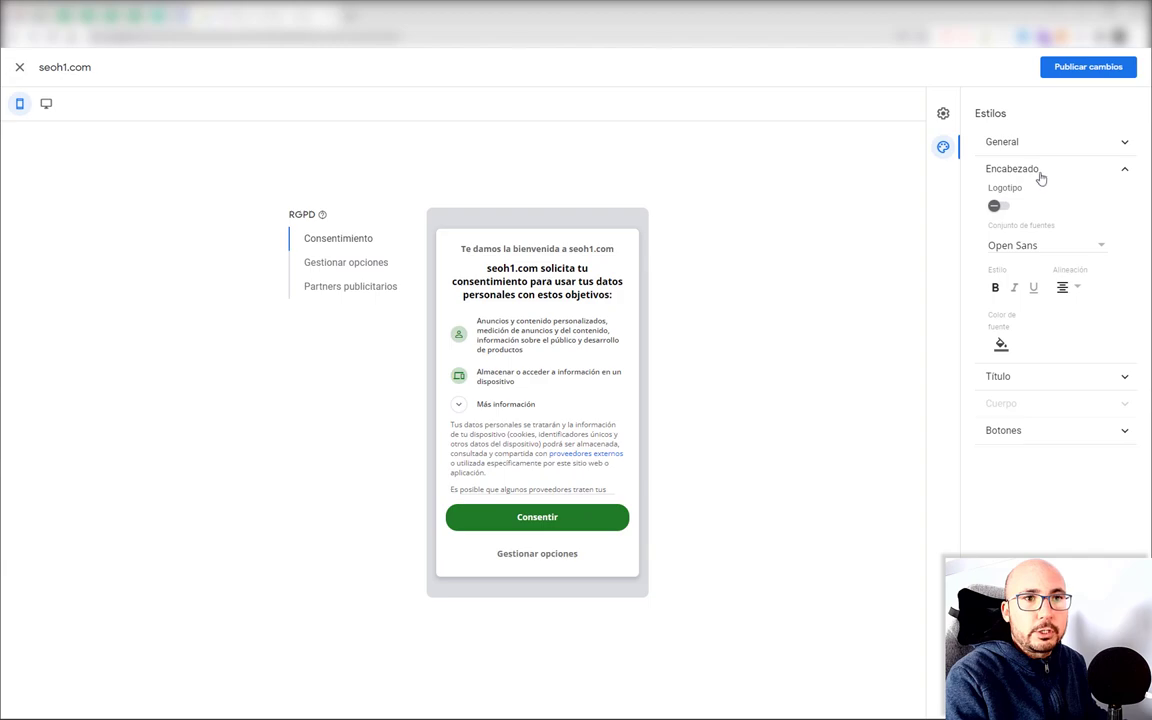
{"action": "left_click", "coordinate": [996, 208]}
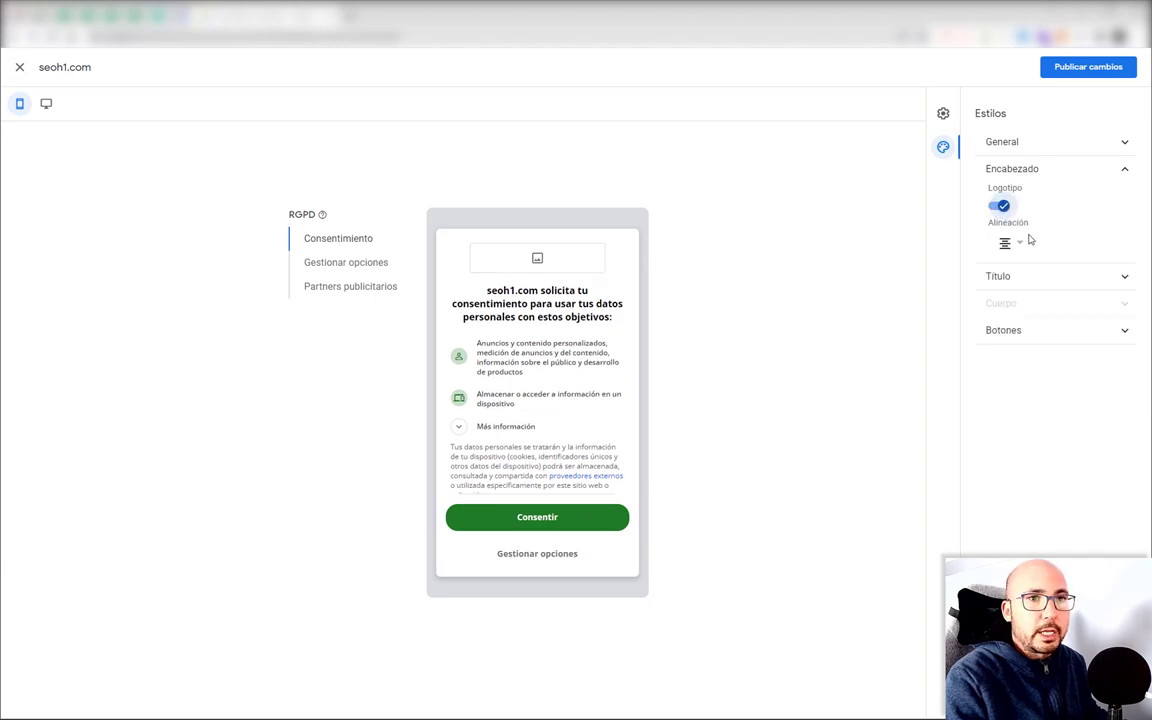
{"action": "left_click", "coordinate": [1001, 207]}
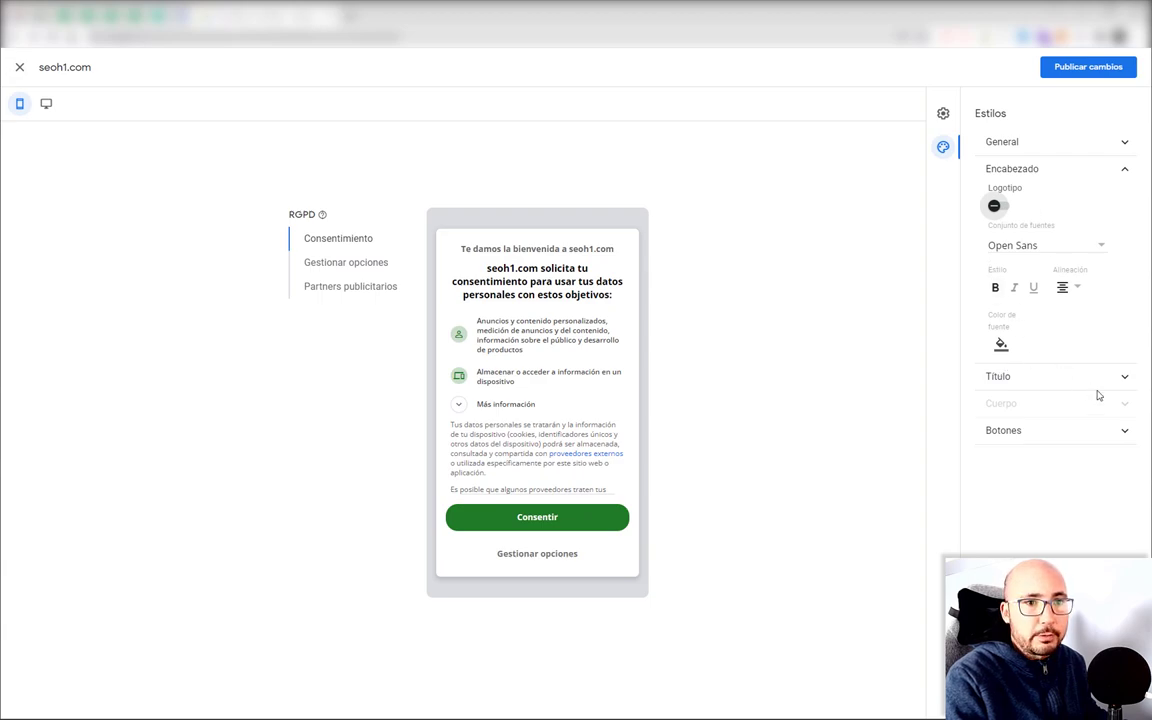
- Inspect the secondary colour in the button styles of the consent message
{"action": "left_click", "coordinate": [1115, 432]}
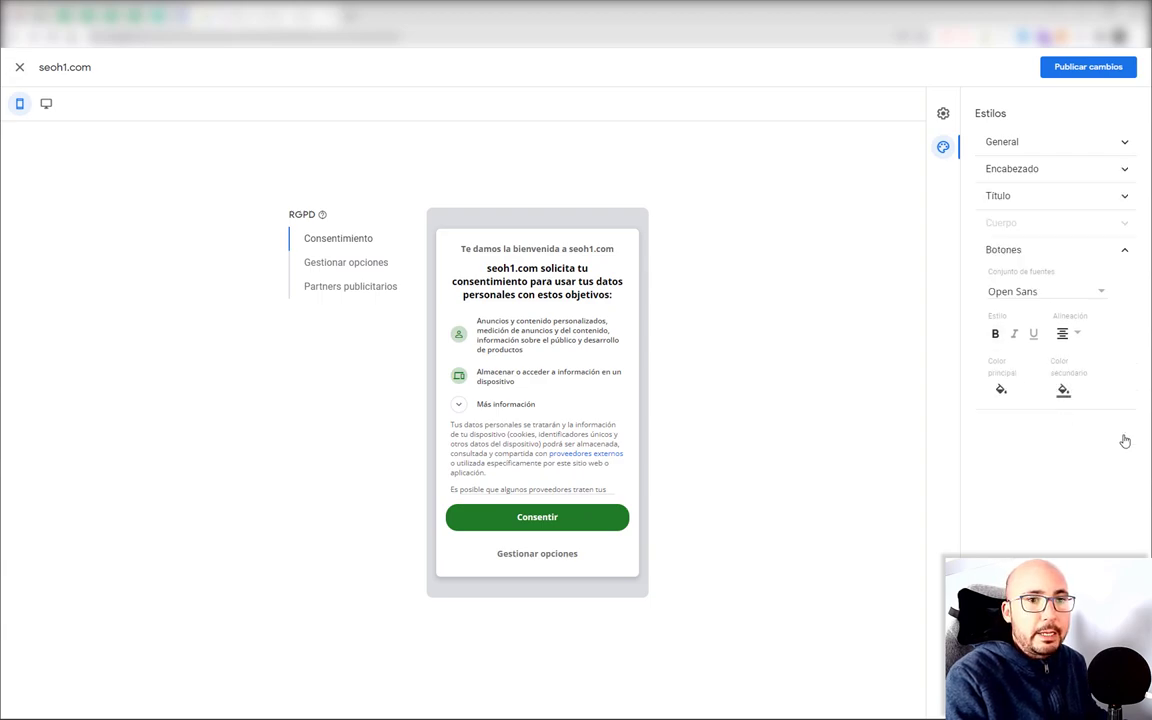
{"action": "left_click", "coordinate": [1063, 390]}
{"action": "double_click", "coordinate": [1058, 513]}
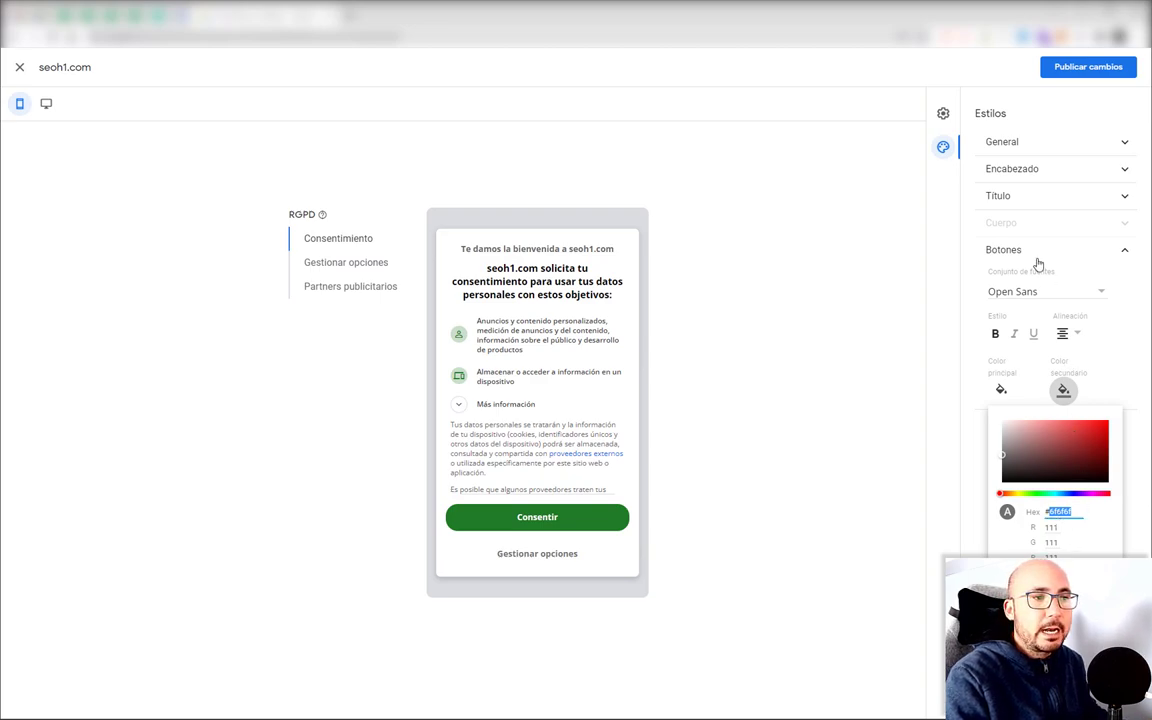
{"action": "left_click", "coordinate": [949, 331]}
{"action": "left_click", "coordinate": [1063, 392]}
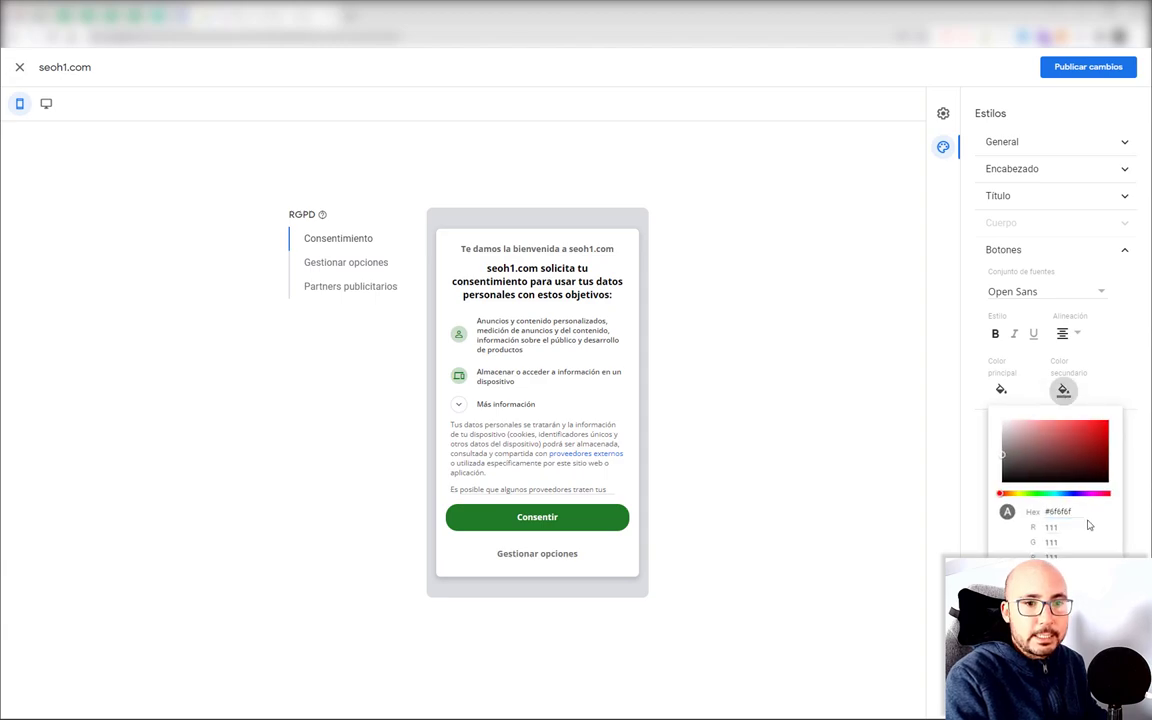
{"action": "left_click", "coordinate": [1066, 393]}
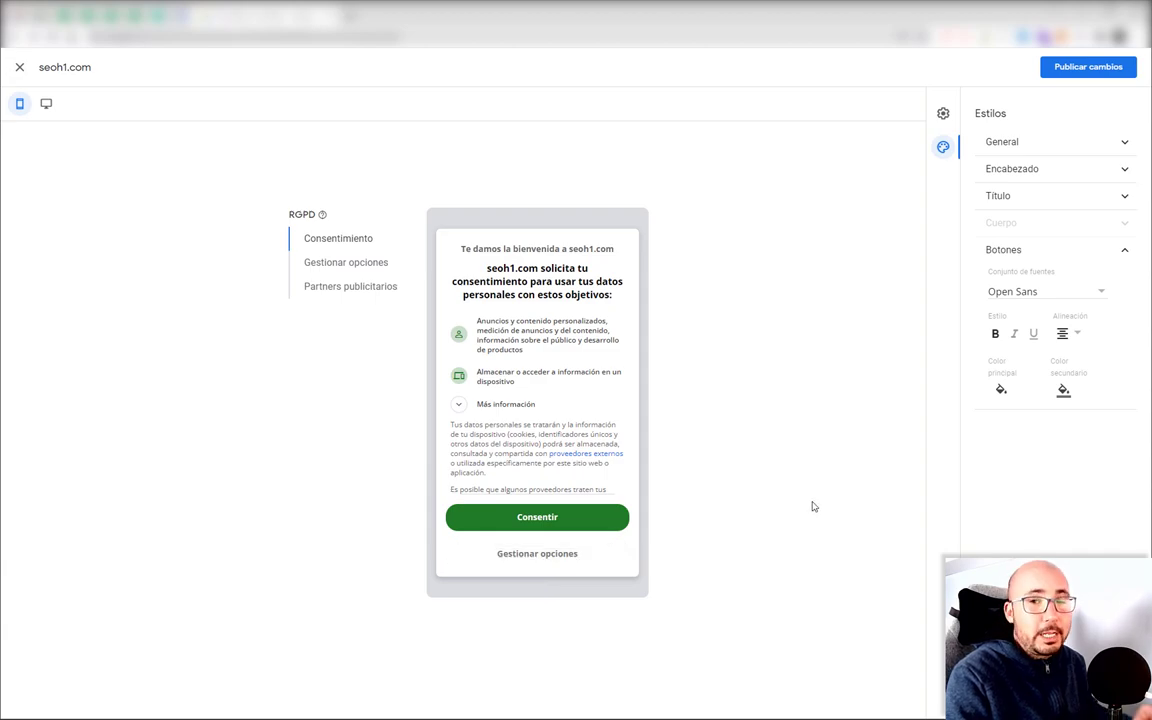
- Preview the message's Gestionar opciones and Partners publicitarios pages and return to the Consentimiento page
{"action": "left_click", "coordinate": [350, 264]}
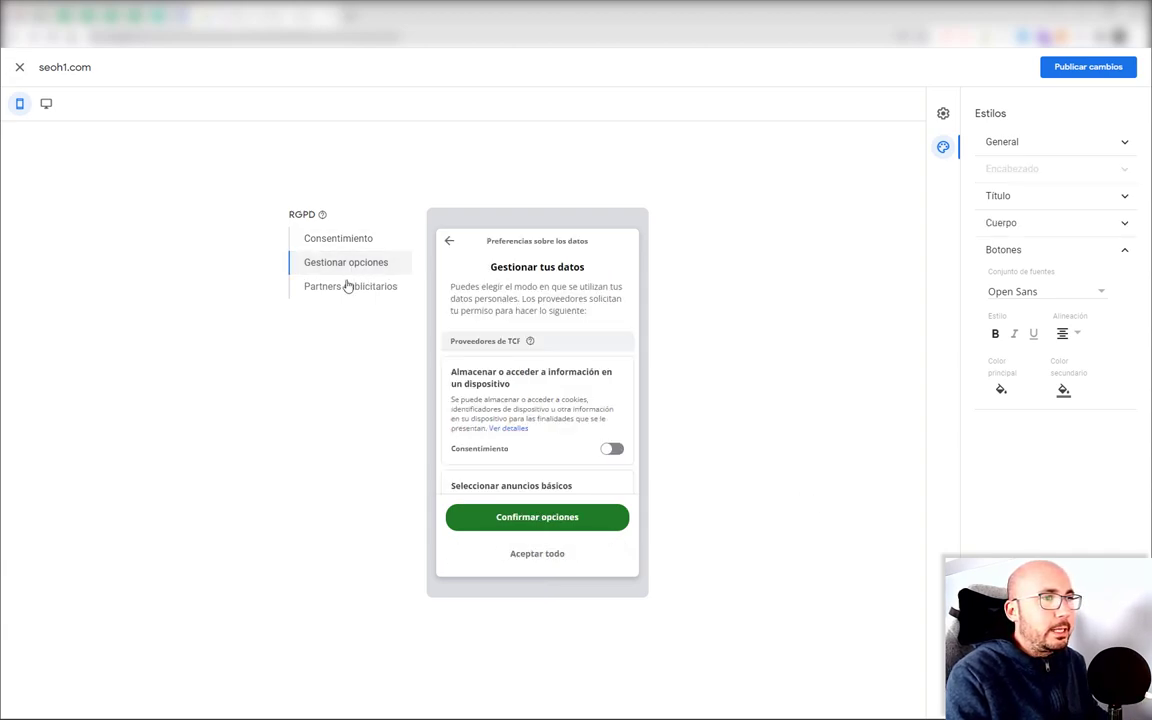
{"action": "left_click", "coordinate": [341, 289]}
{"action": "left_click", "coordinate": [350, 264]}
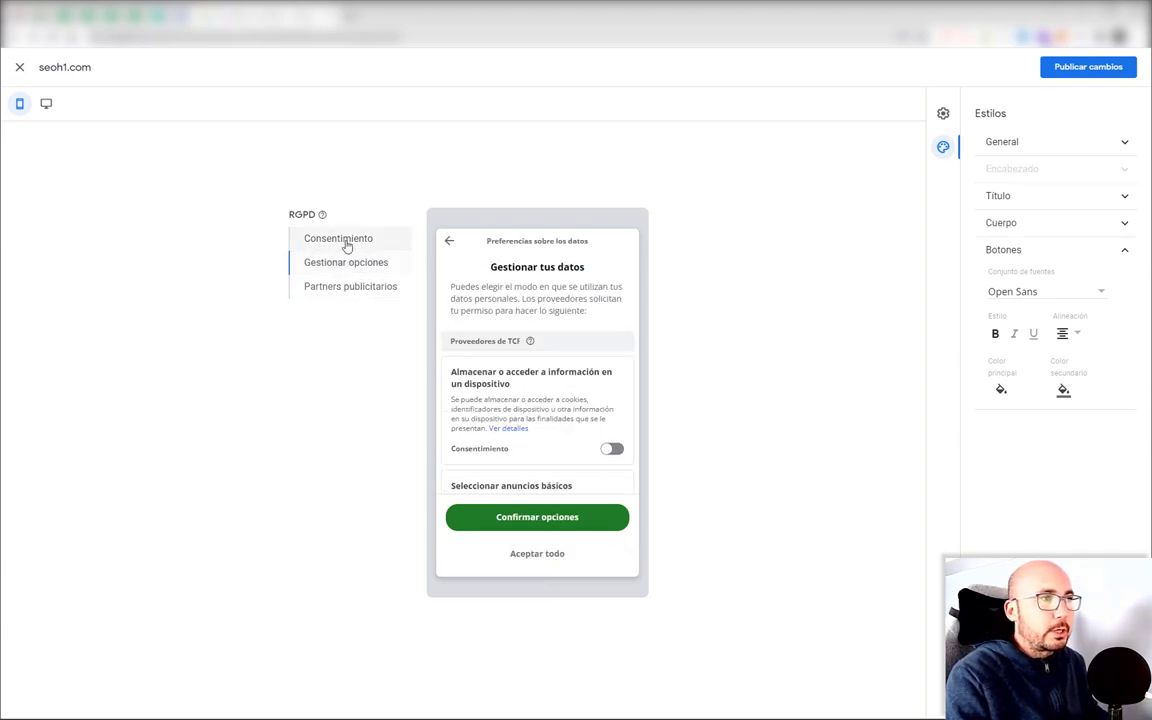
{"action": "left_click", "coordinate": [347, 240]}
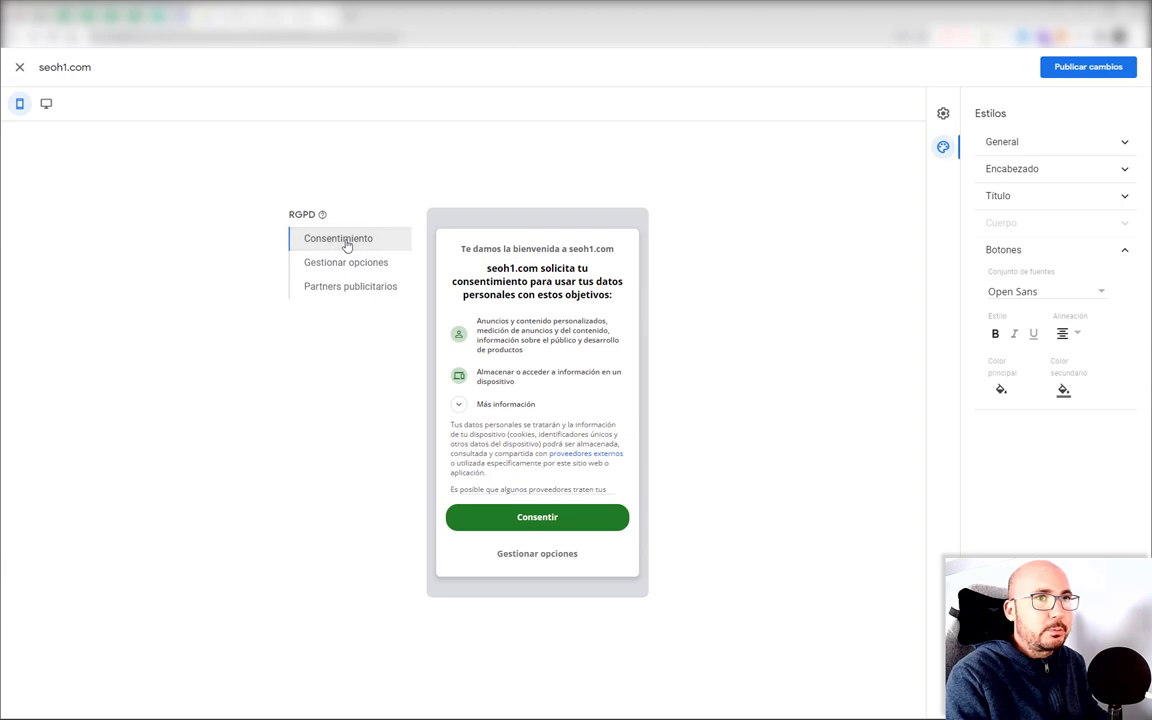
- Enable the Cerrar (no consentir) user option for the message and disable it again
{"action": "left_click", "coordinate": [943, 114]}
{"action": "left_click", "coordinate": [1122, 331]}
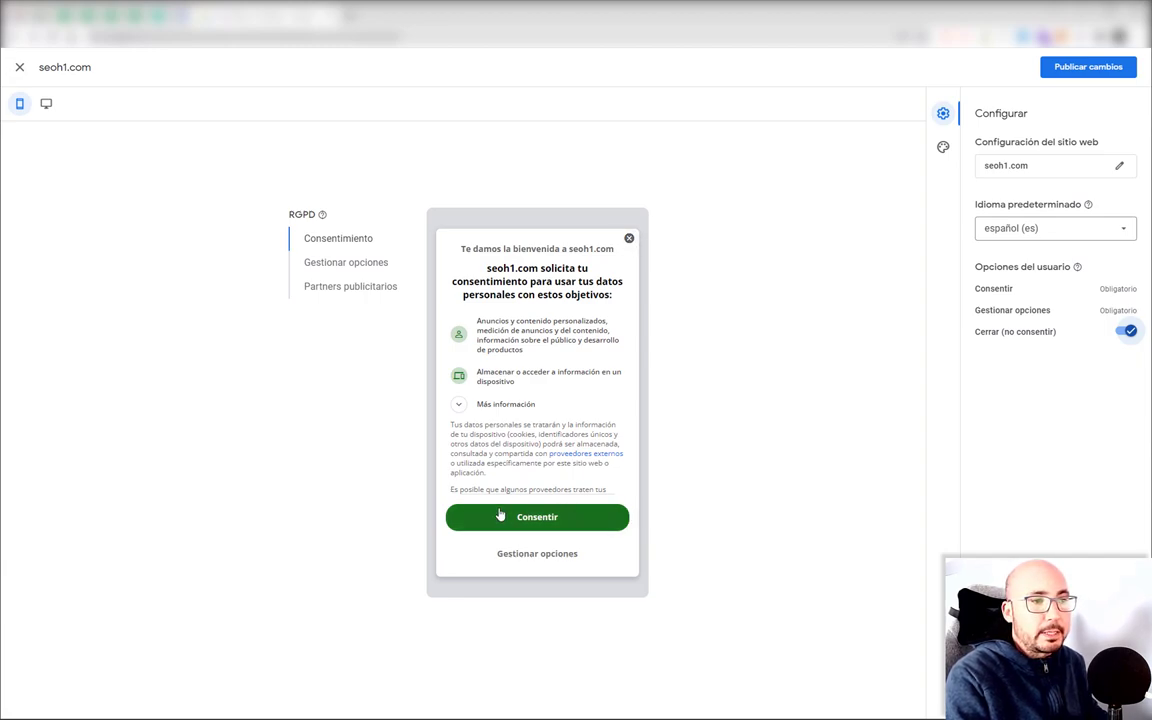
{"action": "left_click", "coordinate": [1126, 333]}
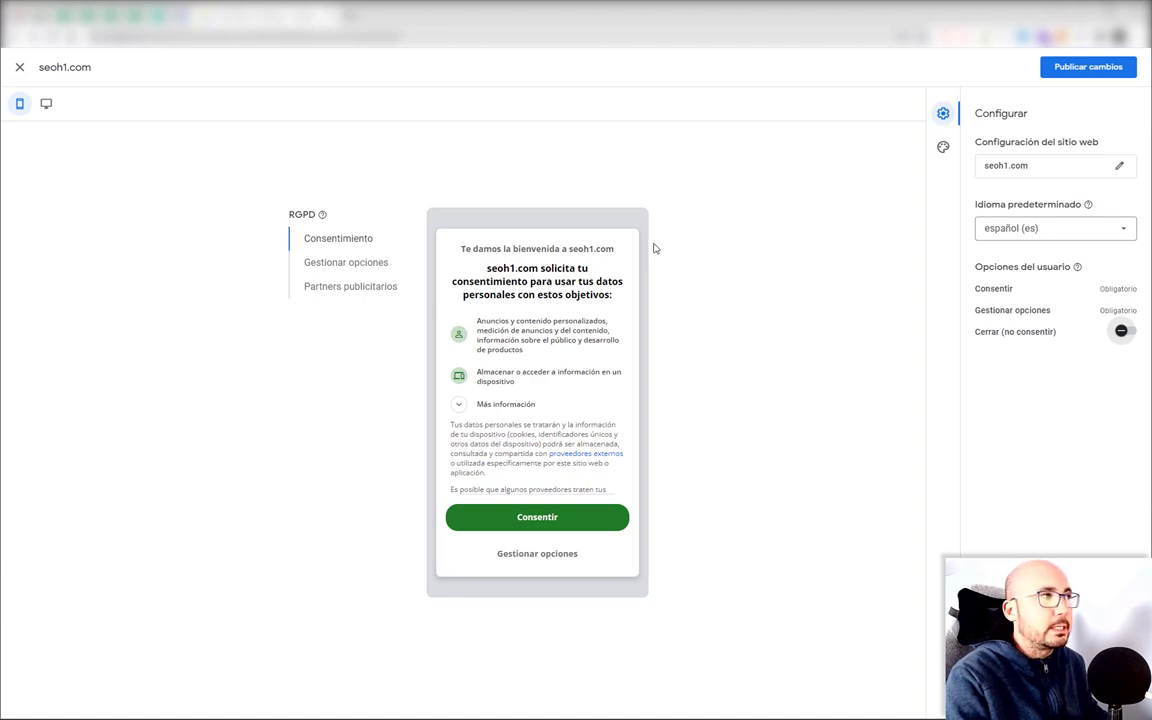
- Preview the consent message in desktop and mobile format and close the message editor
{"action": "left_click", "coordinate": [49, 105]}
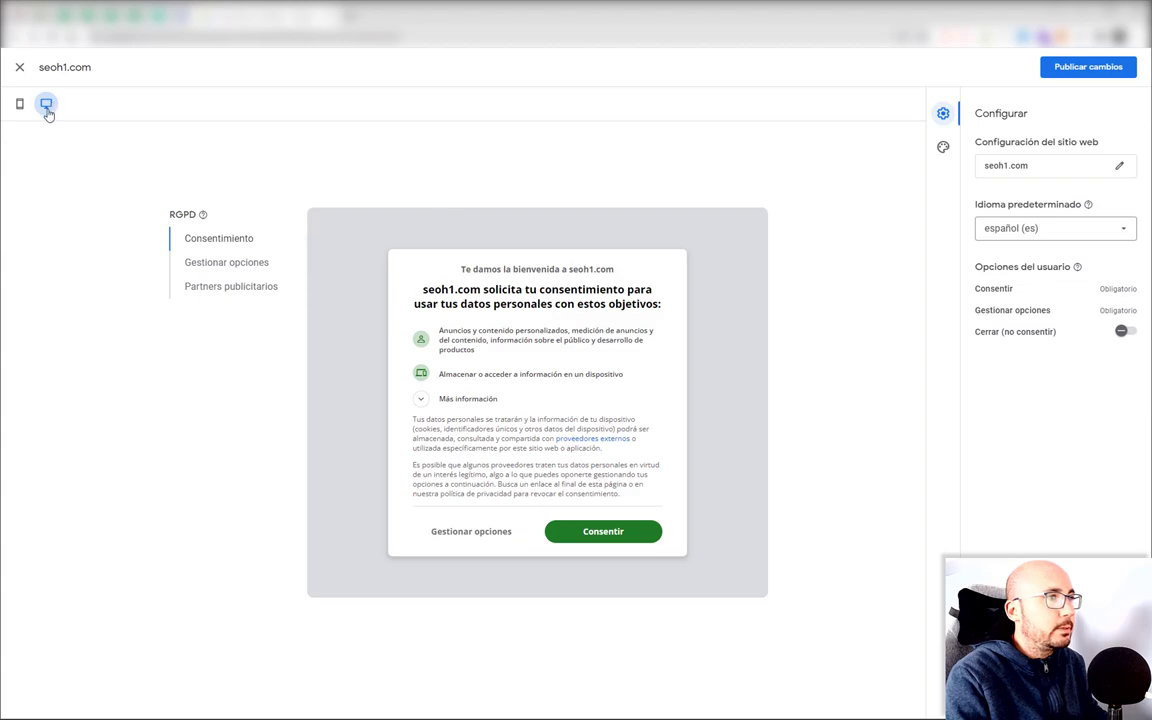
{"action": "left_click", "coordinate": [21, 105]}
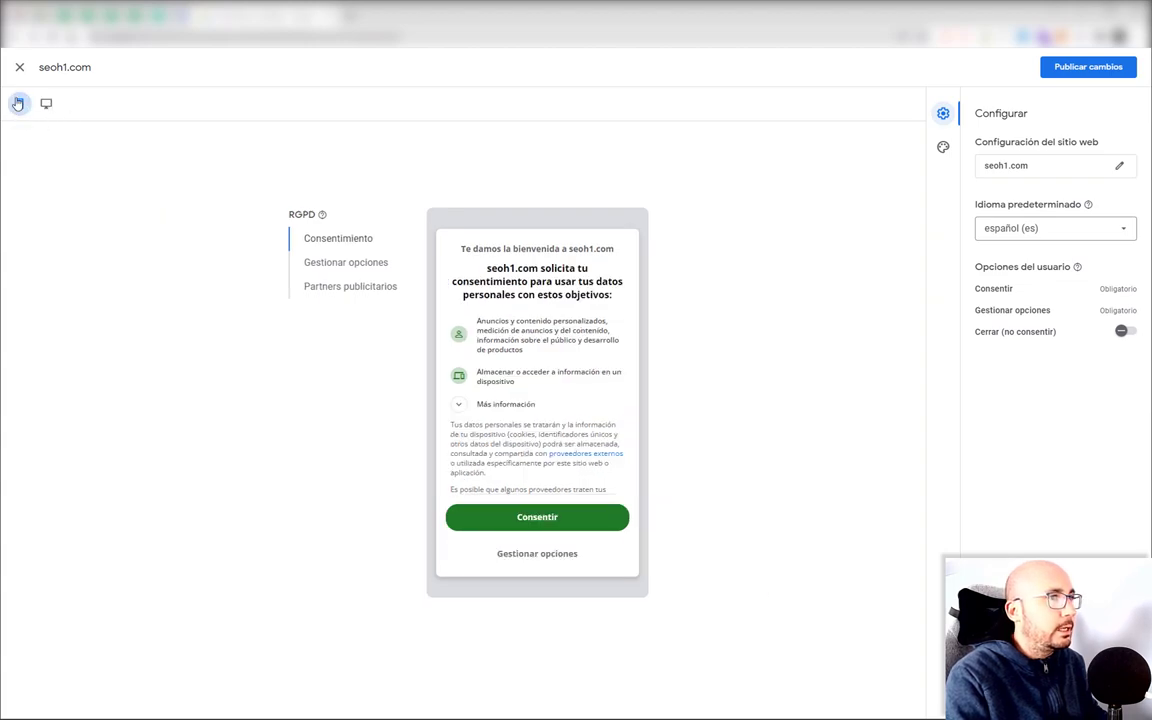
{"action": "left_click", "coordinate": [20, 68]}
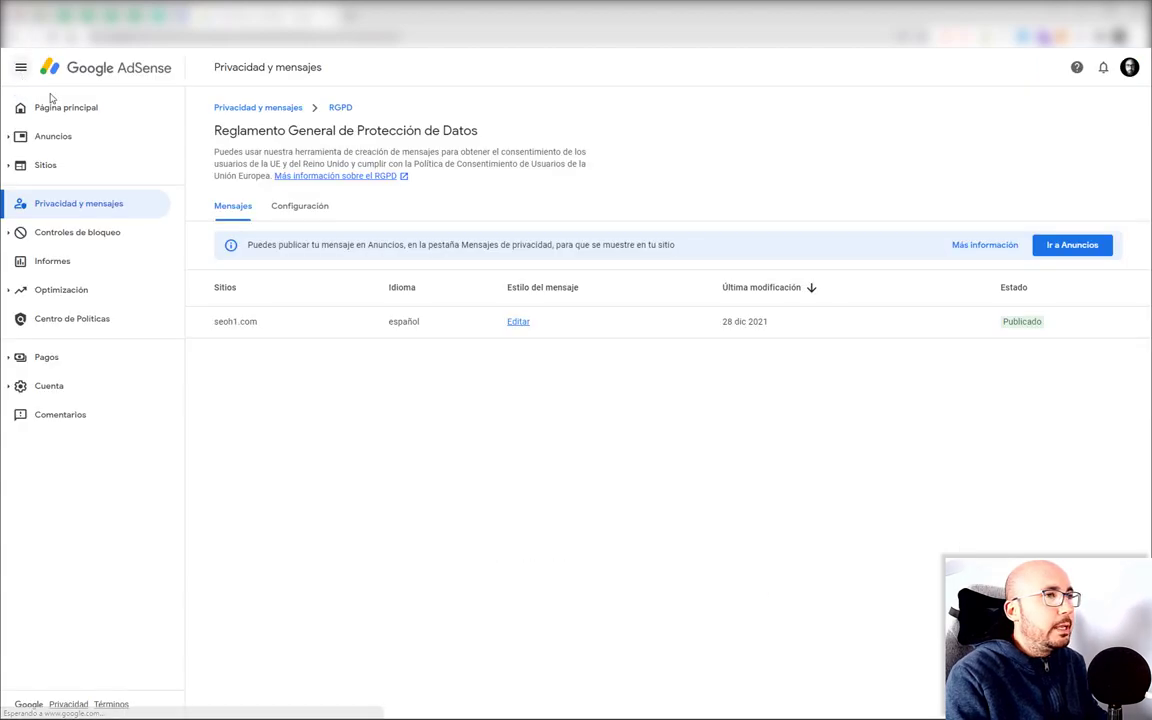
- Open the RGPD settings and review the ad type, advertising partners, creative verification and own purposes sections
{"action": "left_click", "coordinate": [103, 210]}
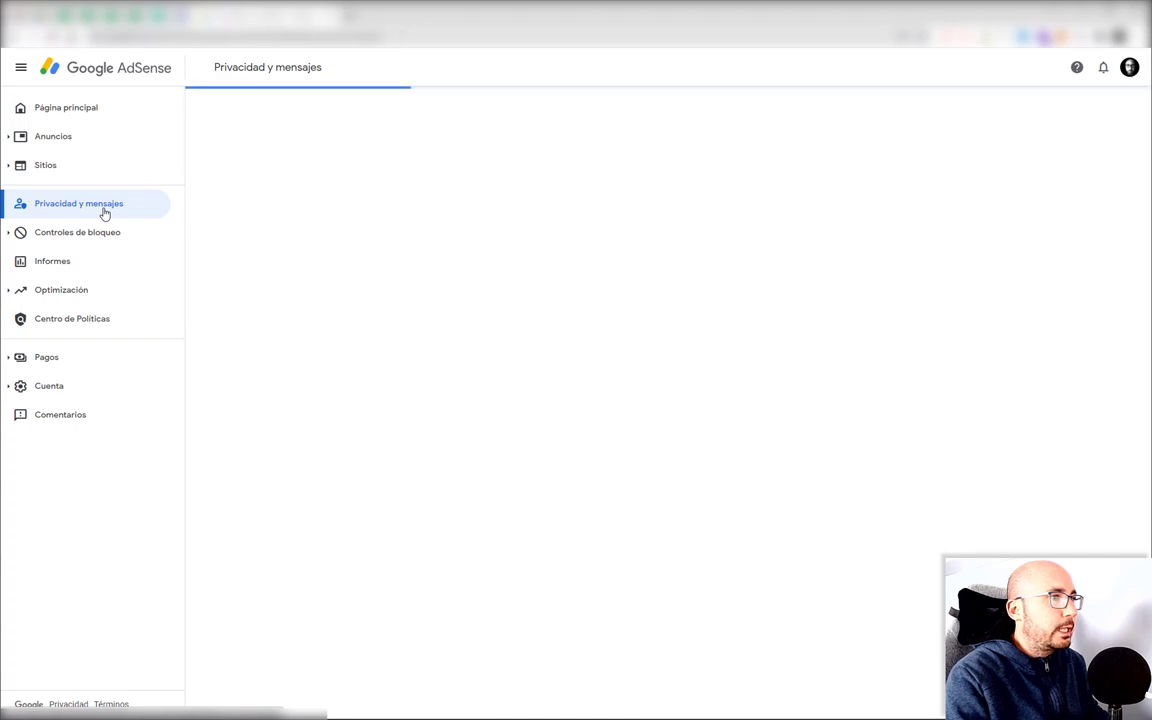
{"action": "left_click", "coordinate": [431, 522]}
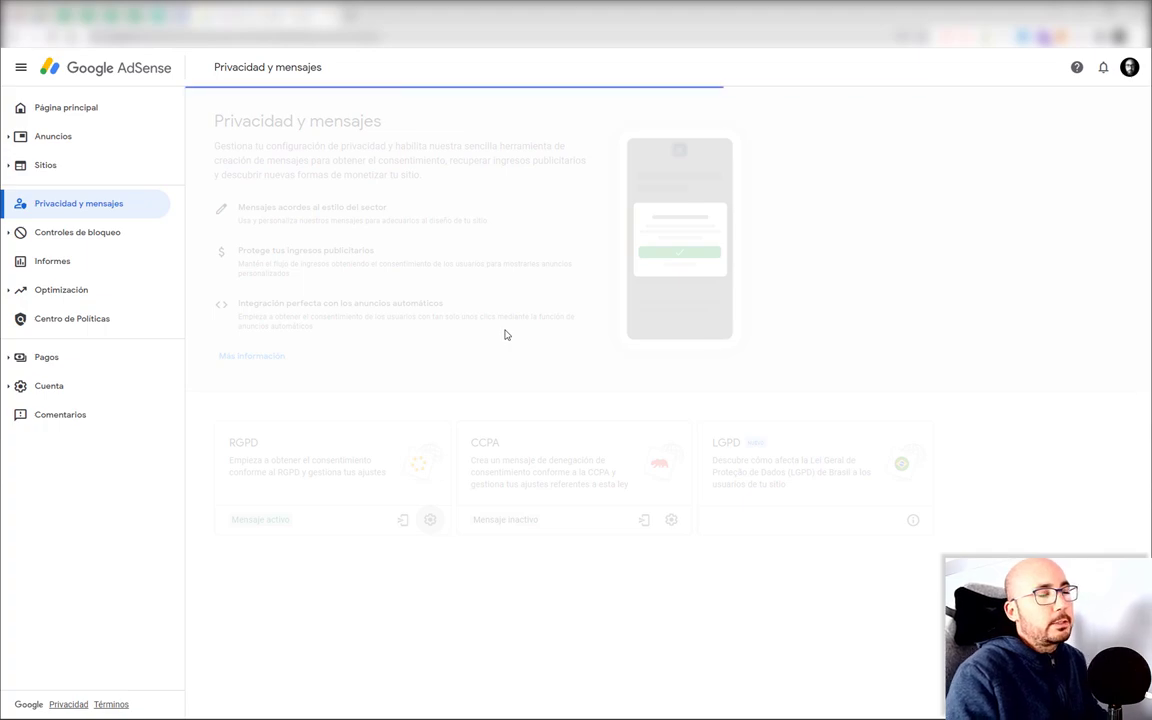
{"action": "scroll", "coordinate": [452, 290], "scroll_direction": "down", "scroll_amount": 4}
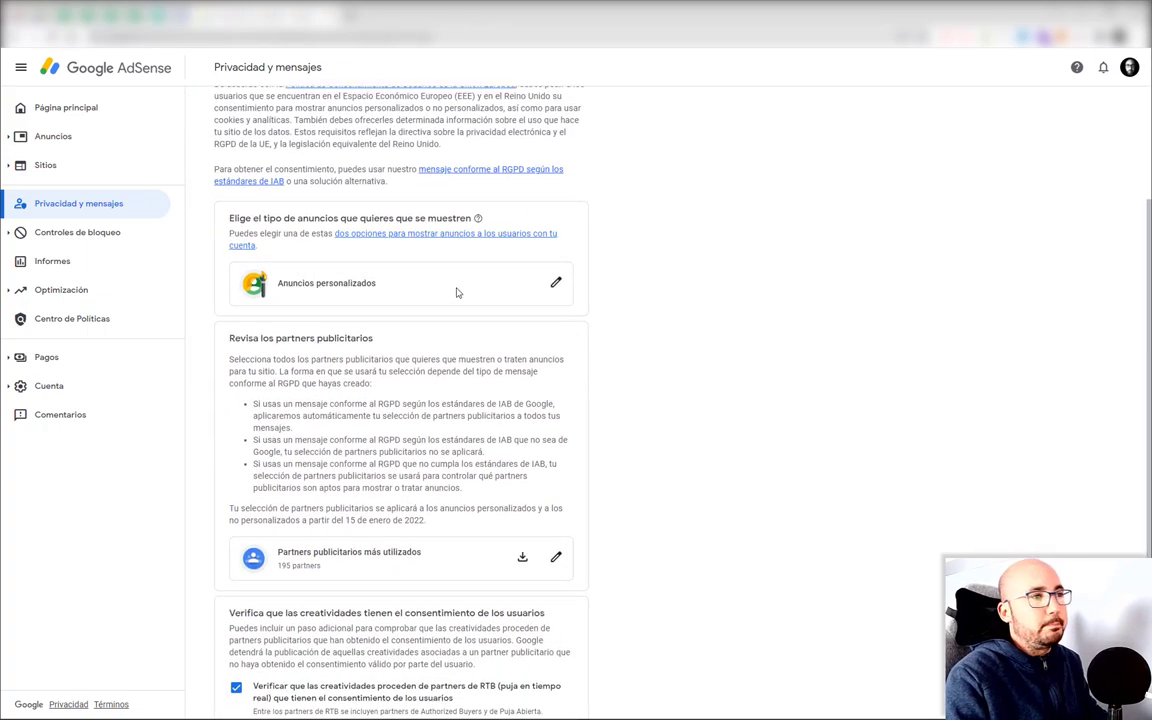
{"action": "scroll", "coordinate": [522, 338], "scroll_direction": "up", "scroll_amount": 4}
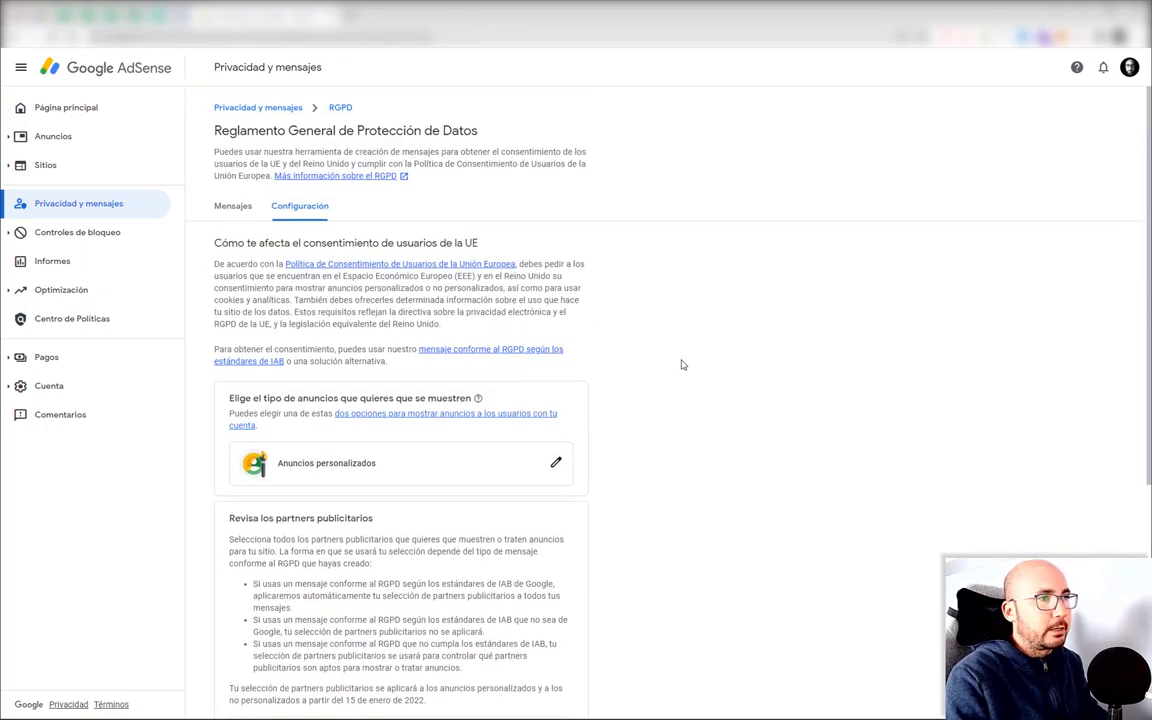
{"action": "scroll", "coordinate": [682, 365], "scroll_direction": "down", "scroll_amount": 4}
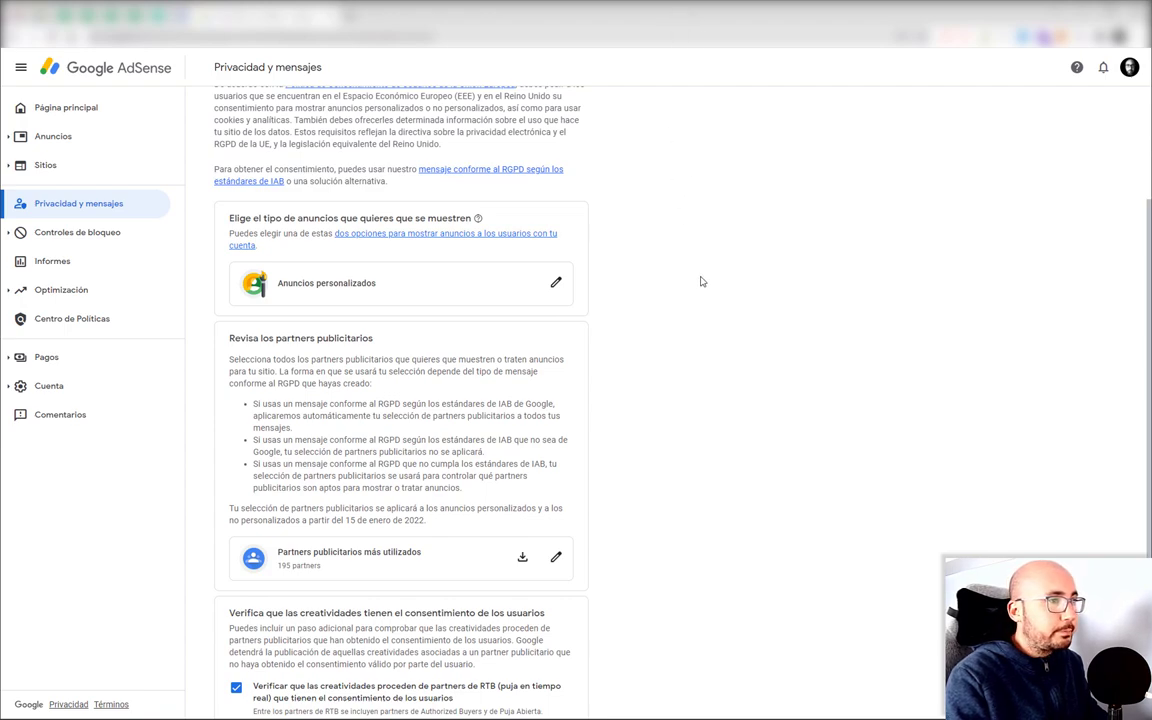
{"action": "scroll", "coordinate": [500, 320], "scroll_direction": "down", "scroll_amount": 4}
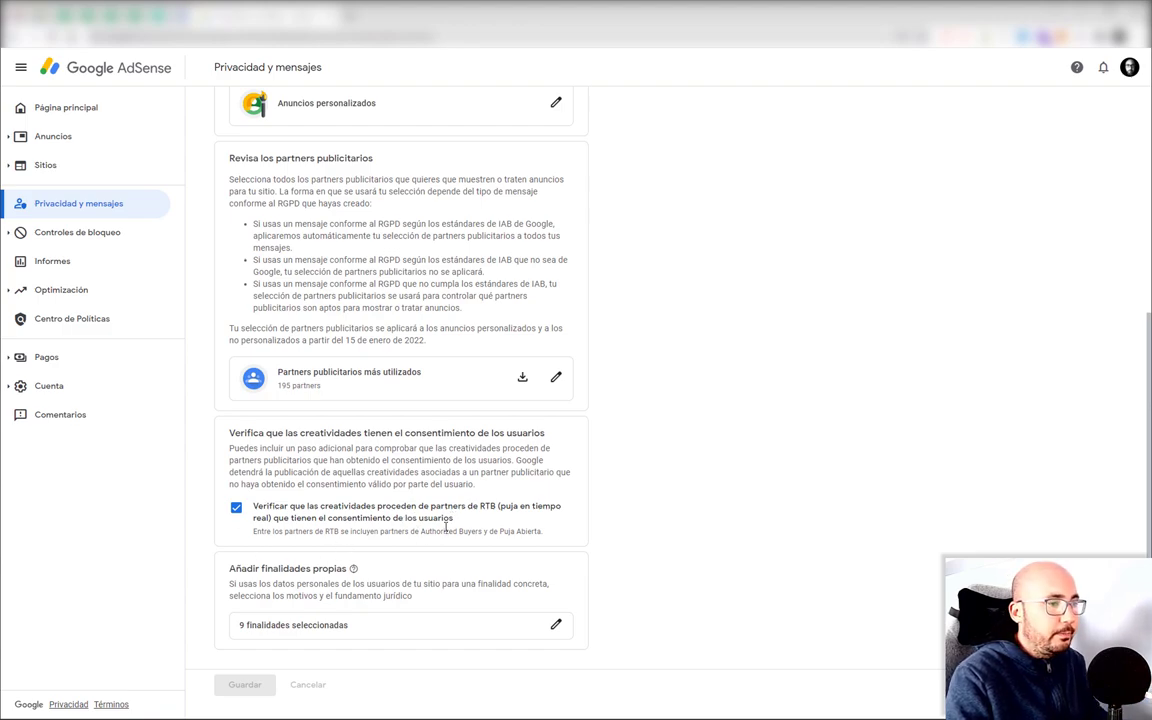
- Review the legal basis set for each data-use purpose and close the list without changes
{"action": "left_click", "coordinate": [556, 625]}
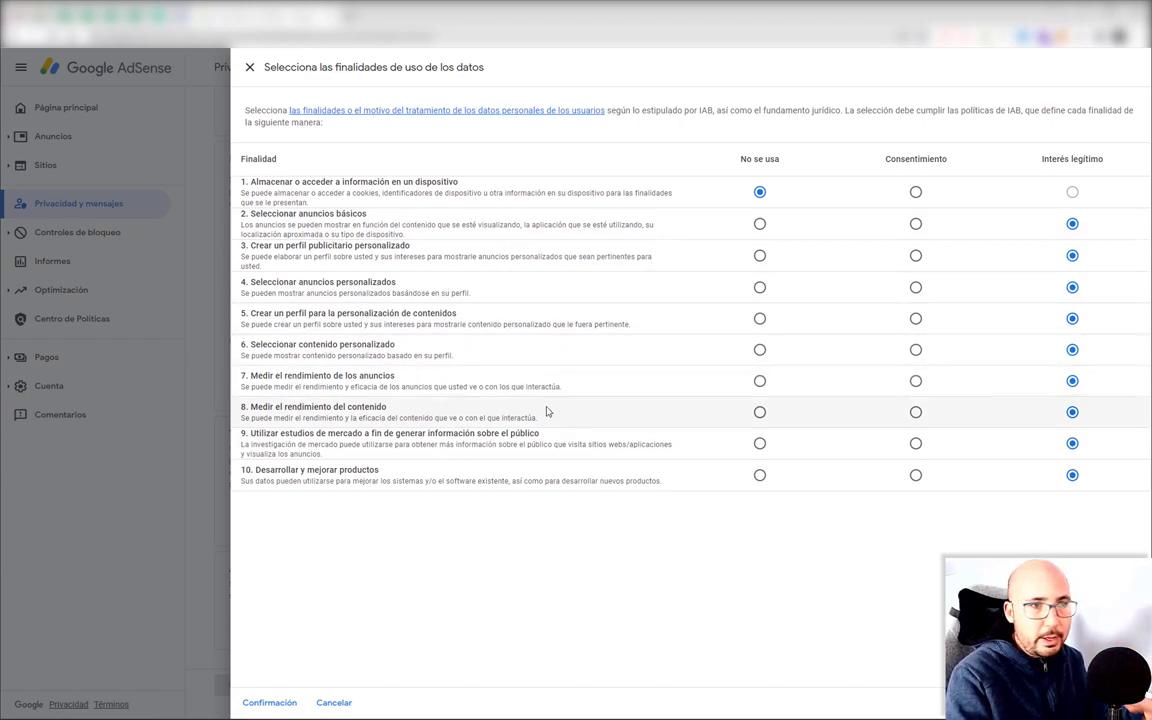
{"action": "left_click", "coordinate": [250, 68]}
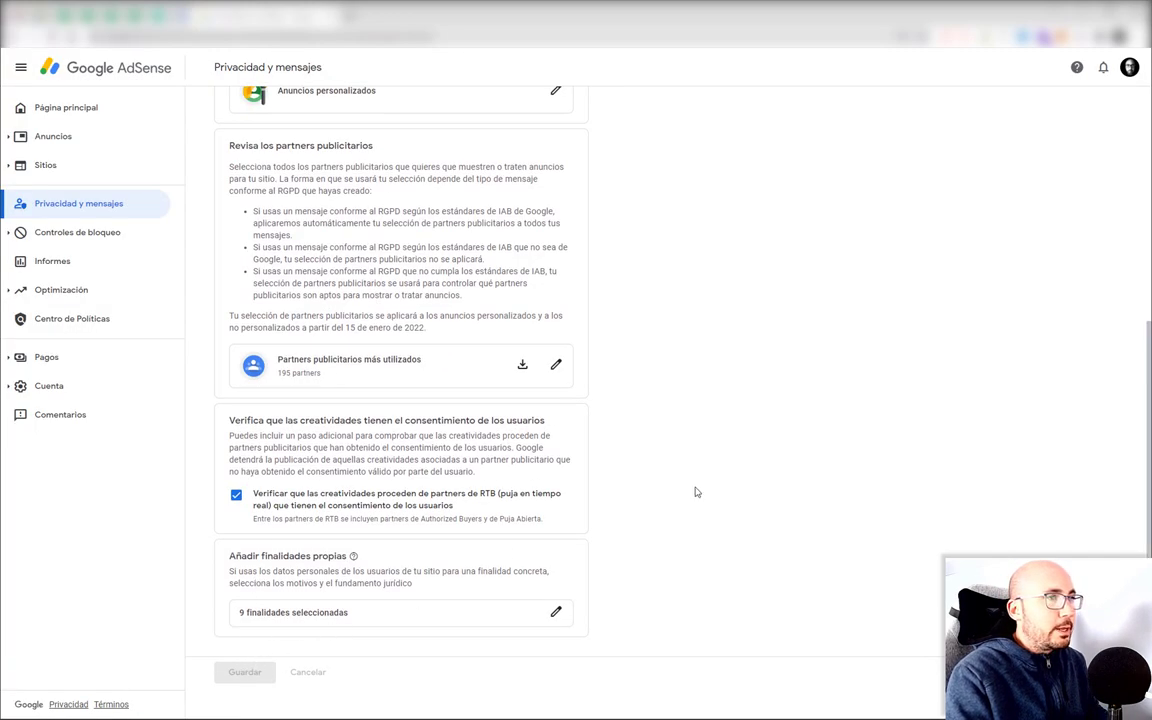
{"action": "scroll", "coordinate": [790, 453], "scroll_direction": "up", "scroll_amount": 5}
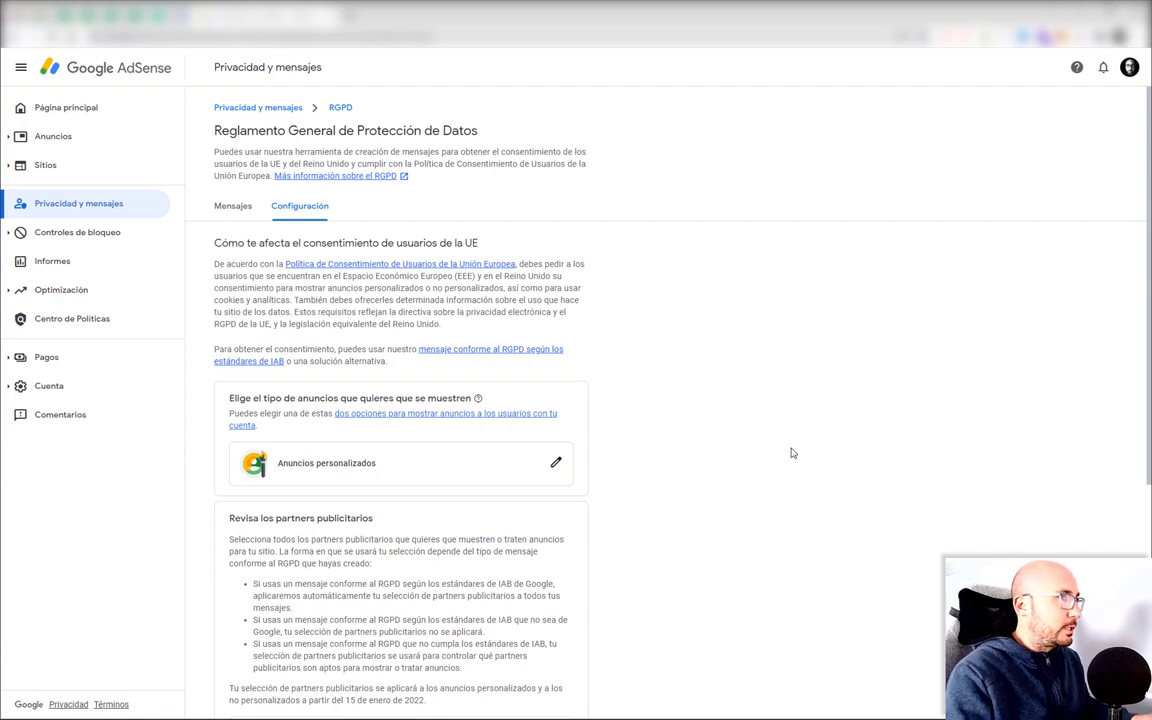
- Open seoh1.com in a private browser window and give consent in its data message
{"action": "key", "text": "ctrl+shift+n"}
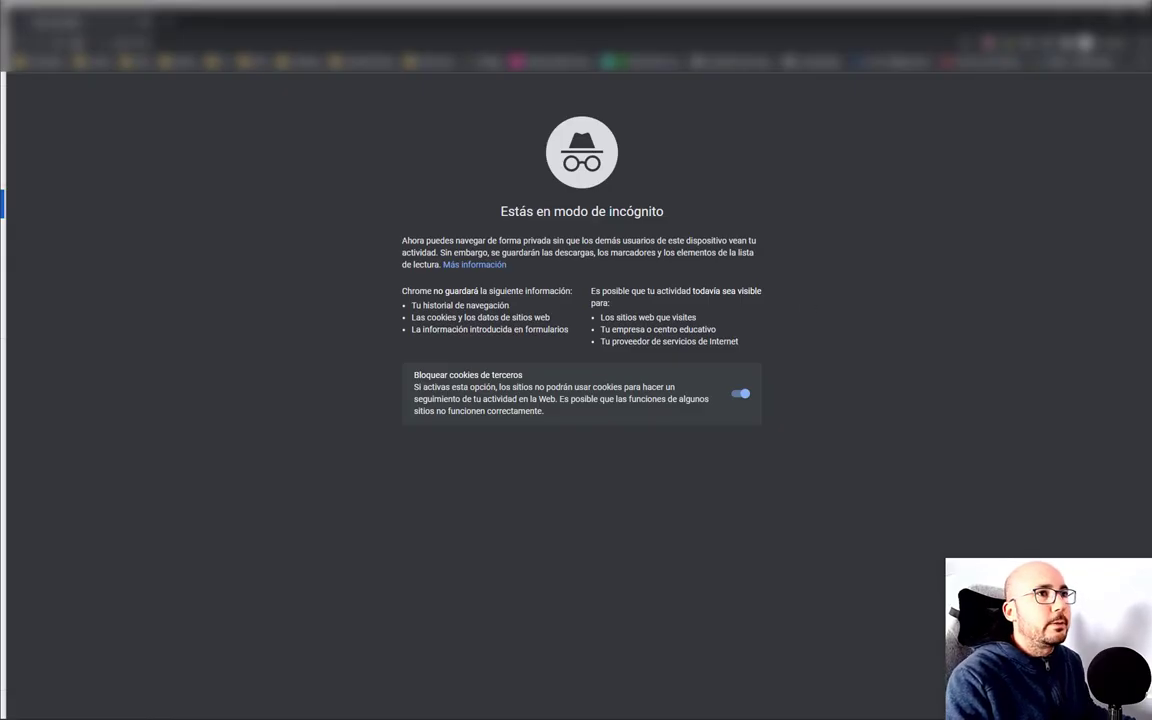
{"action": "key", "text": "Return"}
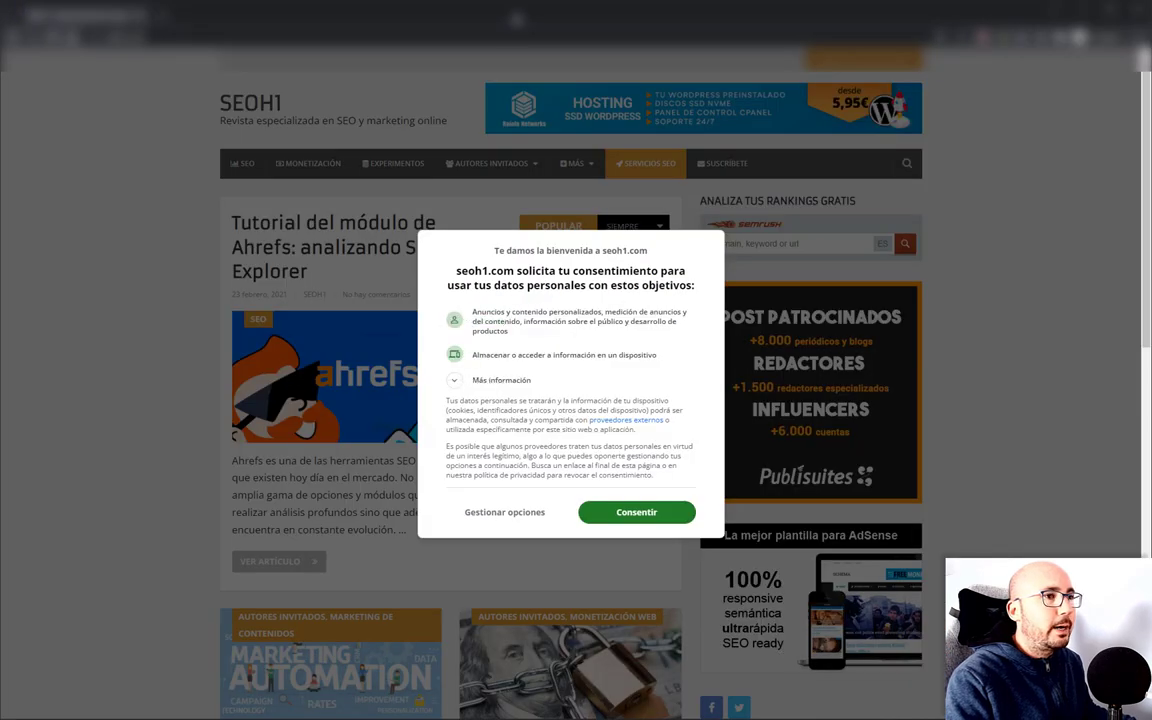
{"action": "left_click", "coordinate": [635, 513]}
- Reopen the consent message from Configuración de la privacidad y las cookies in the page footer, review the data-use purposes and confirm the default options
{"action": "scroll", "coordinate": [622, 496], "scroll_direction": "down", "scroll_amount": 3}
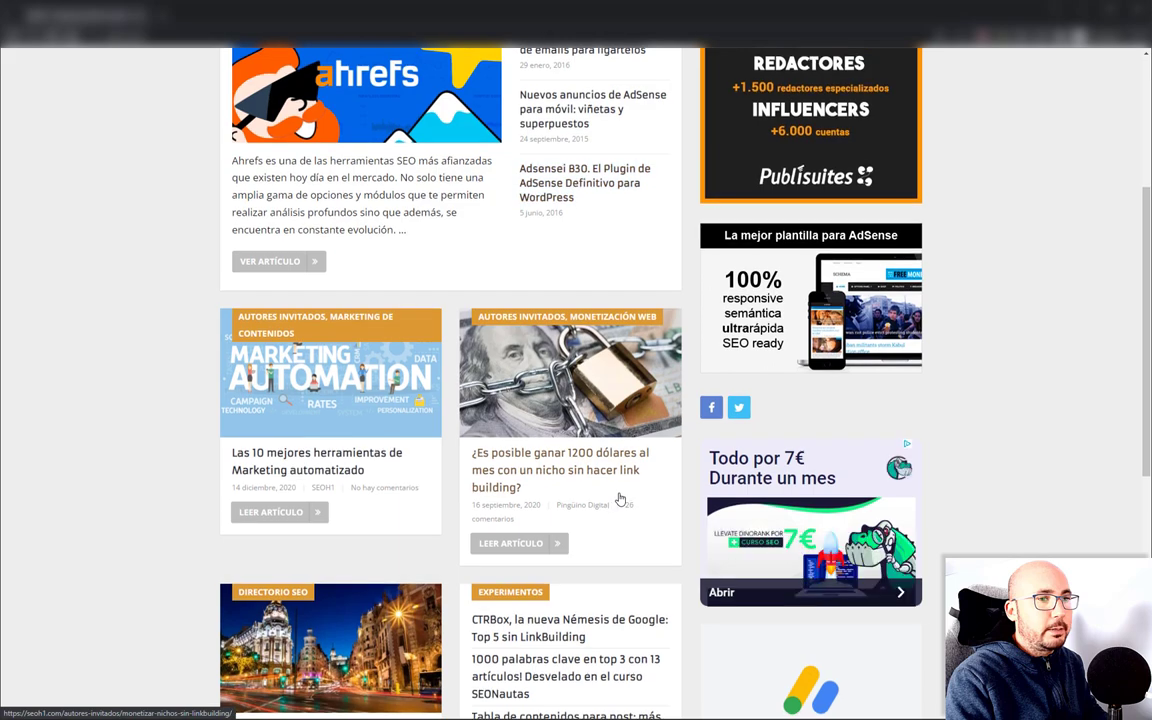
{"action": "scroll", "coordinate": [668, 457], "scroll_direction": "down", "scroll_amount": 6}
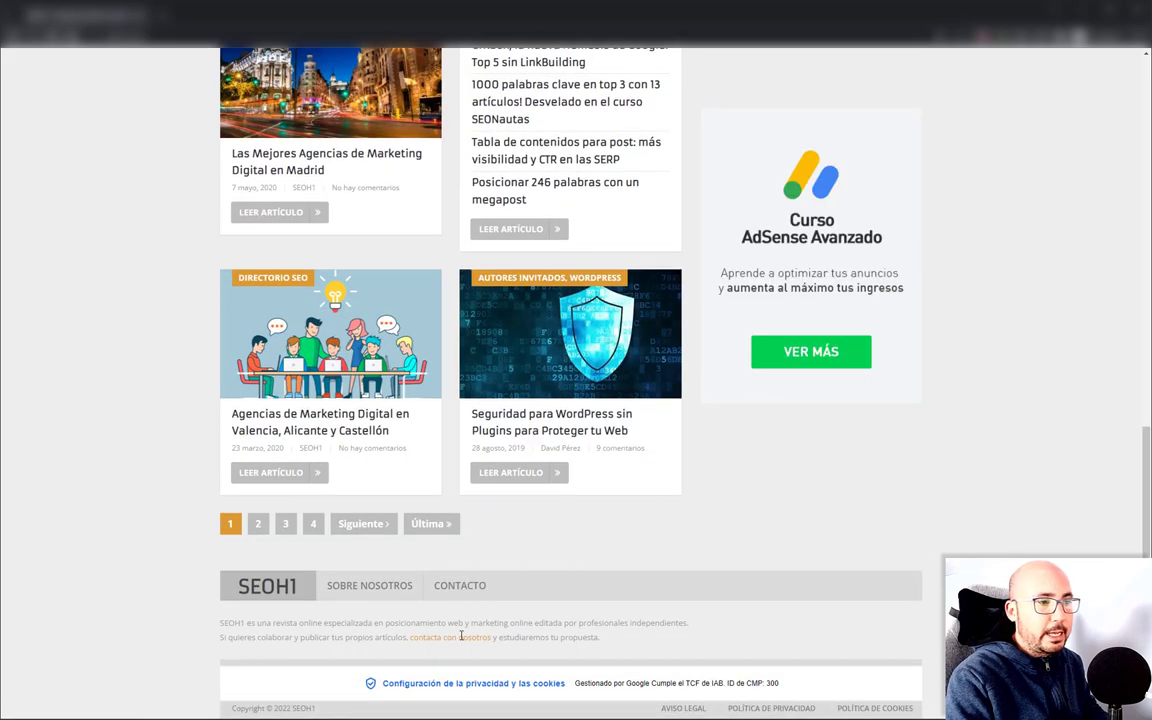
{"action": "left_click", "coordinate": [427, 686]}
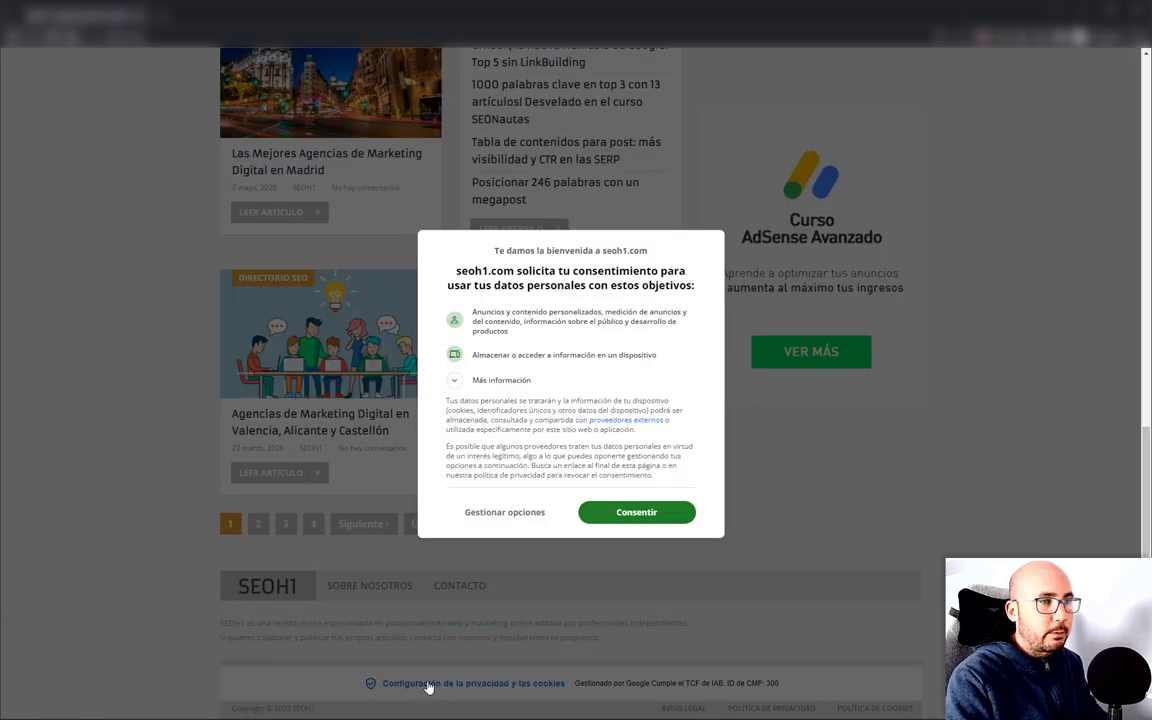
{"action": "left_click", "coordinate": [524, 513]}
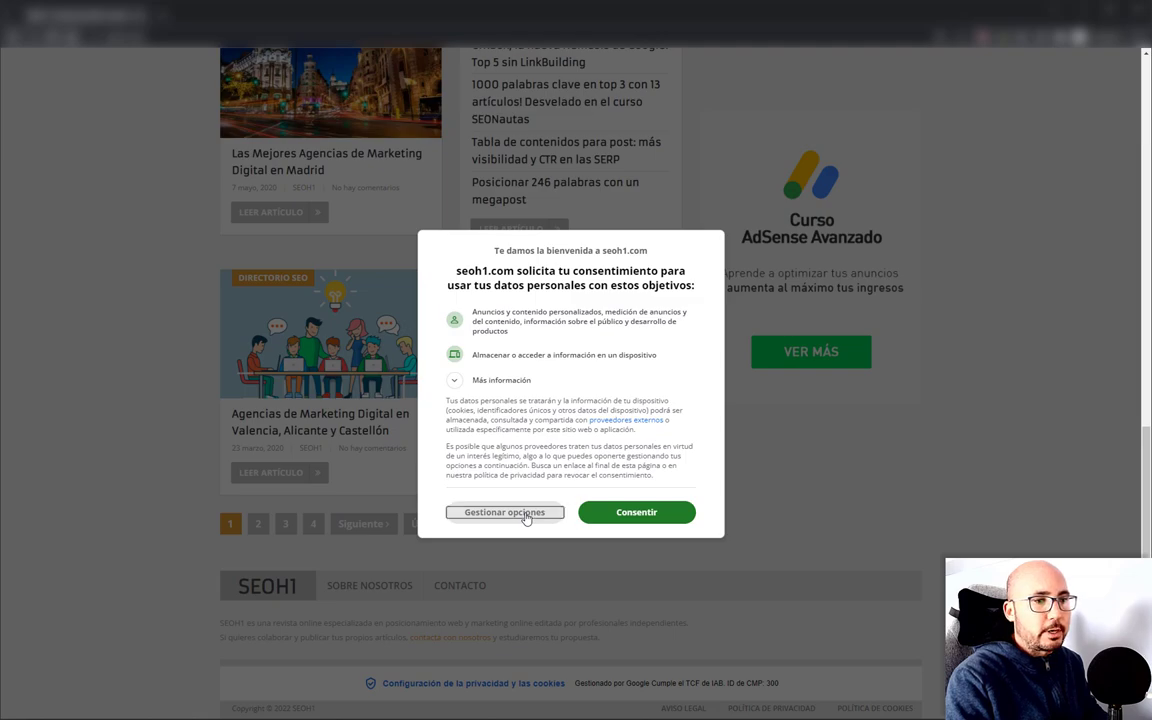
{"action": "scroll", "coordinate": [668, 370], "scroll_direction": "down", "scroll_amount": 15}
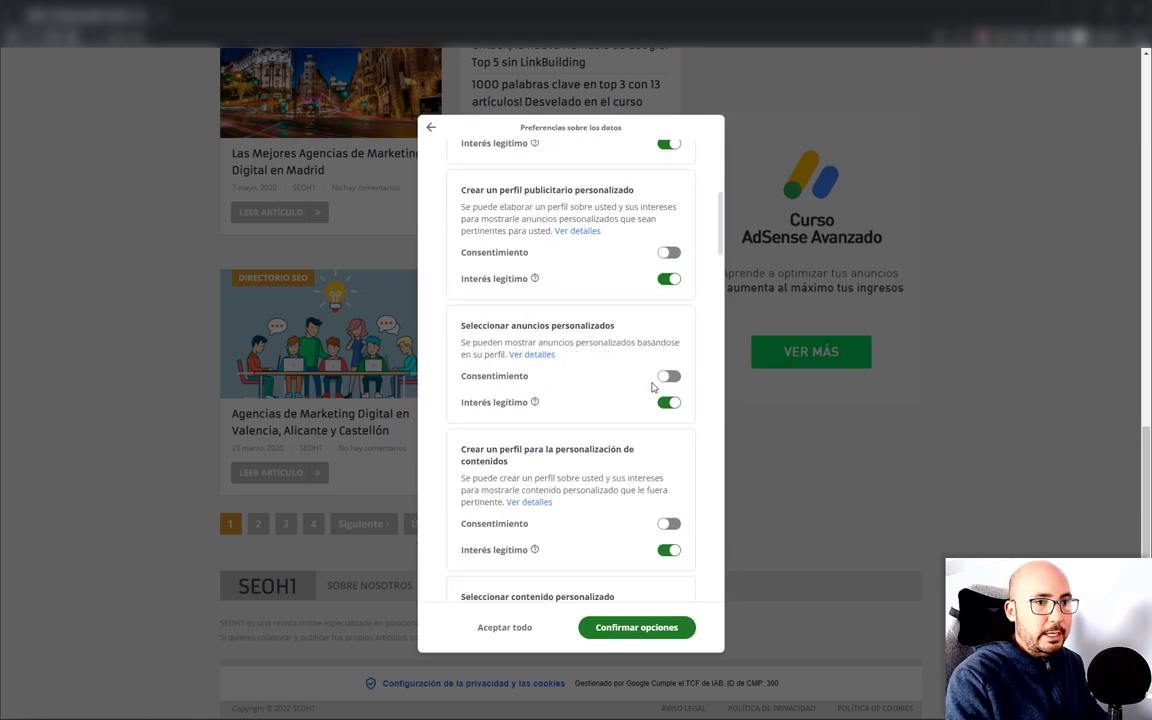
{"action": "scroll", "coordinate": [656, 381], "scroll_direction": "down", "scroll_amount": 5}
{"action": "left_click", "coordinate": [627, 627]}
{"action": "key", "text": "Home"}
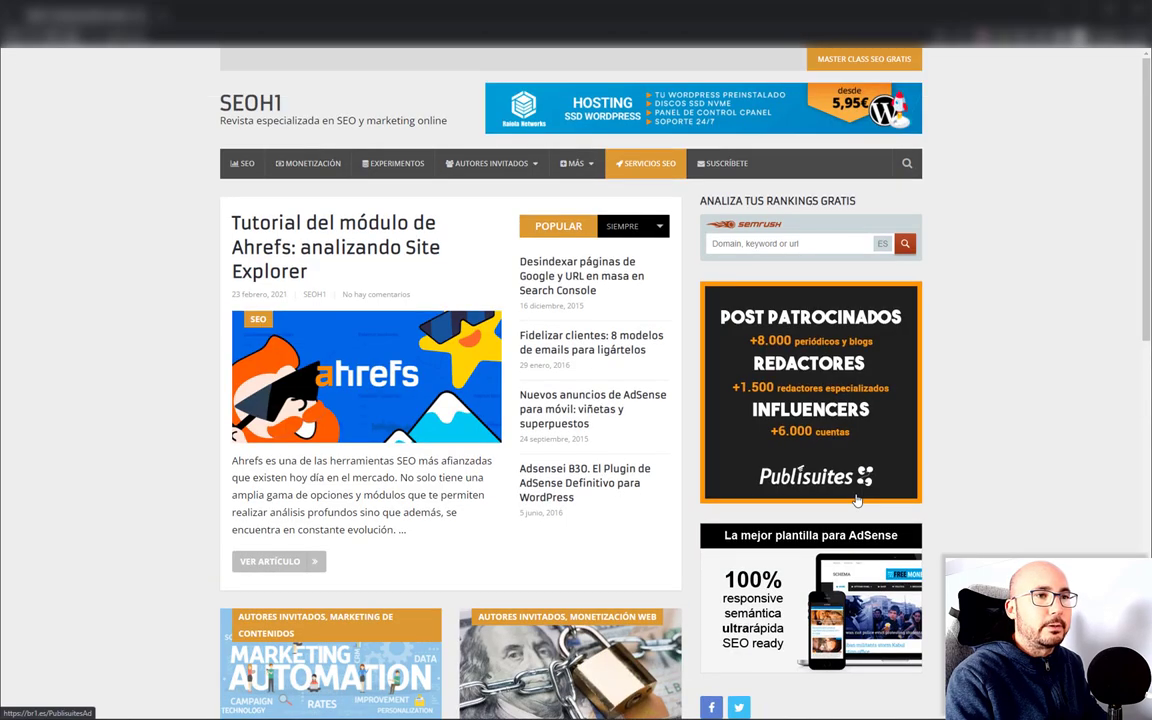
- Reopen the consent message from the page footer and review the consent and legitimate-interest options under Gestionar opciones
{"action": "scroll", "coordinate": [856, 499], "scroll_direction": "down", "scroll_amount": 4}
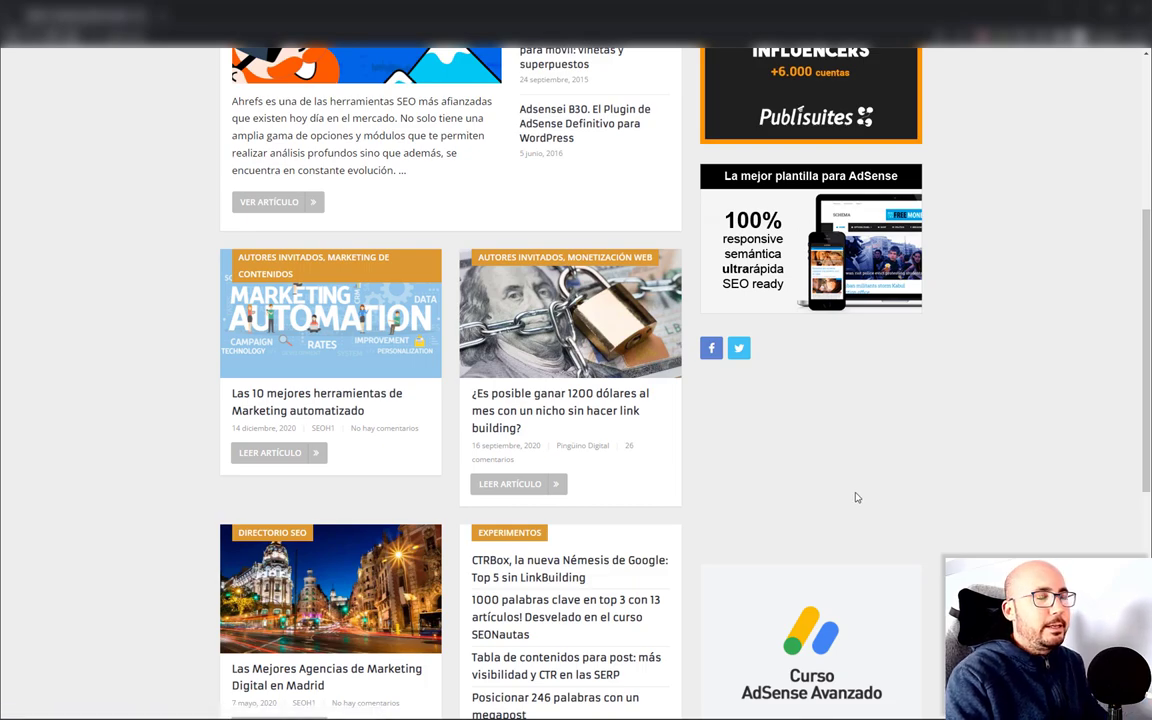
{"action": "scroll", "coordinate": [856, 499], "scroll_direction": "down", "scroll_amount": 1}
{"action": "scroll", "coordinate": [856, 497], "scroll_direction": "down", "scroll_amount": 5}
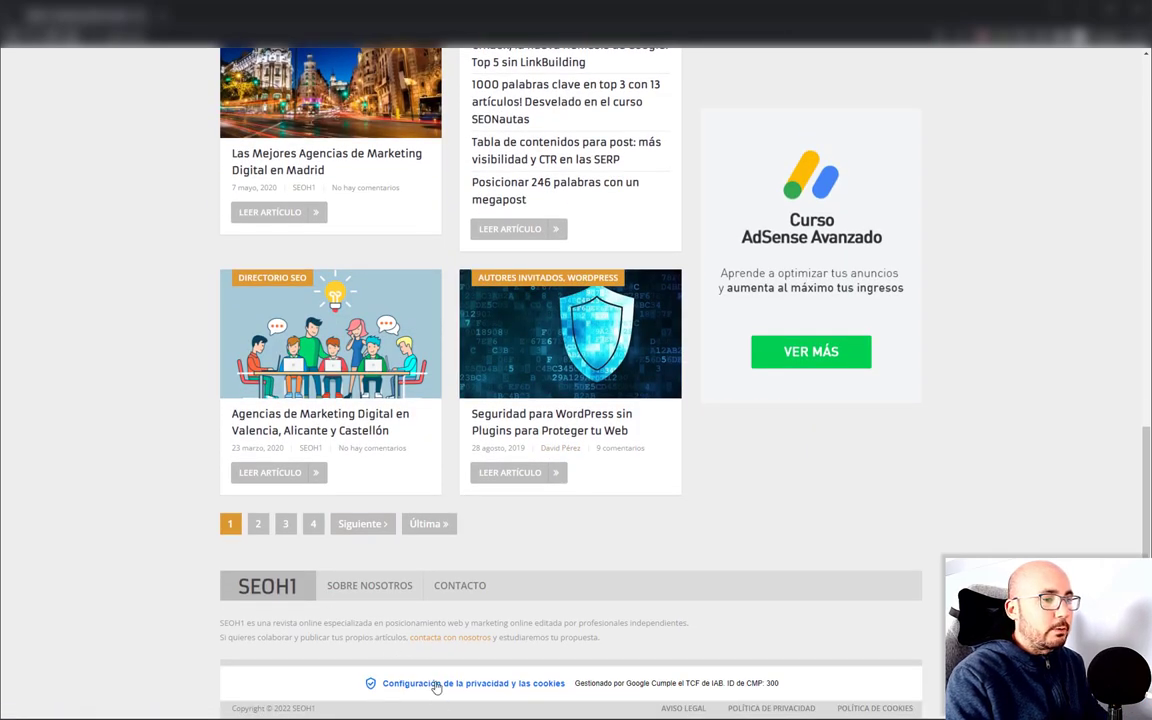
{"action": "left_click", "coordinate": [436, 685]}
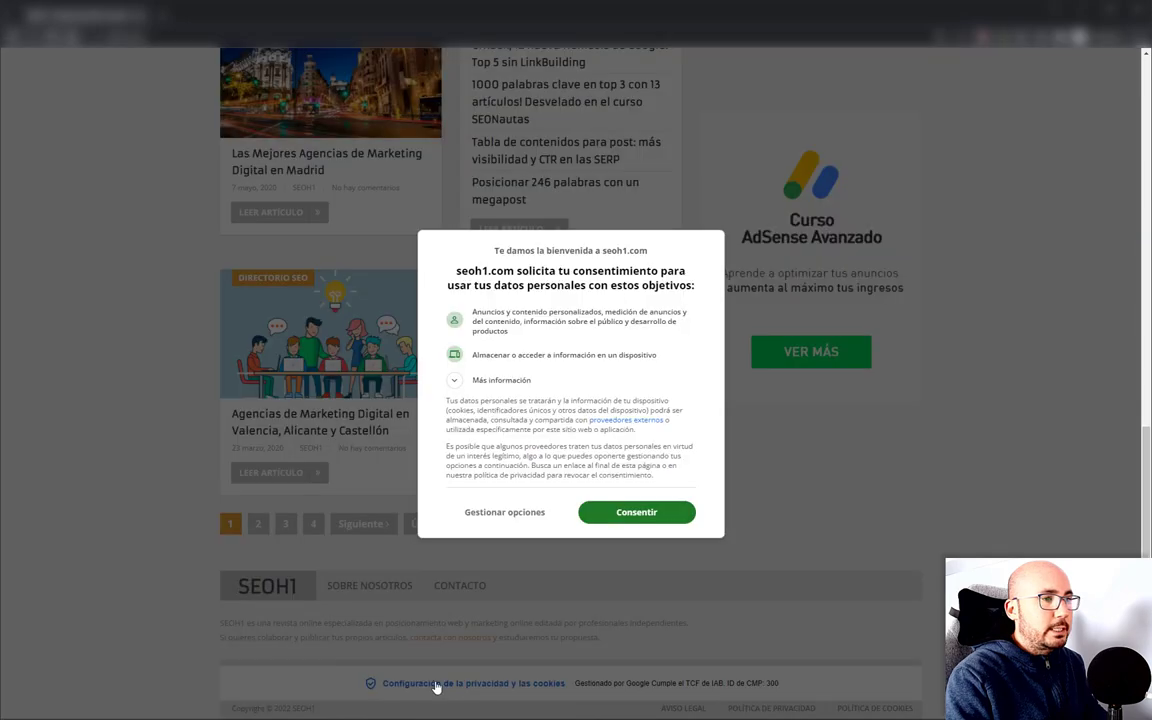
{"action": "left_click", "coordinate": [516, 515]}
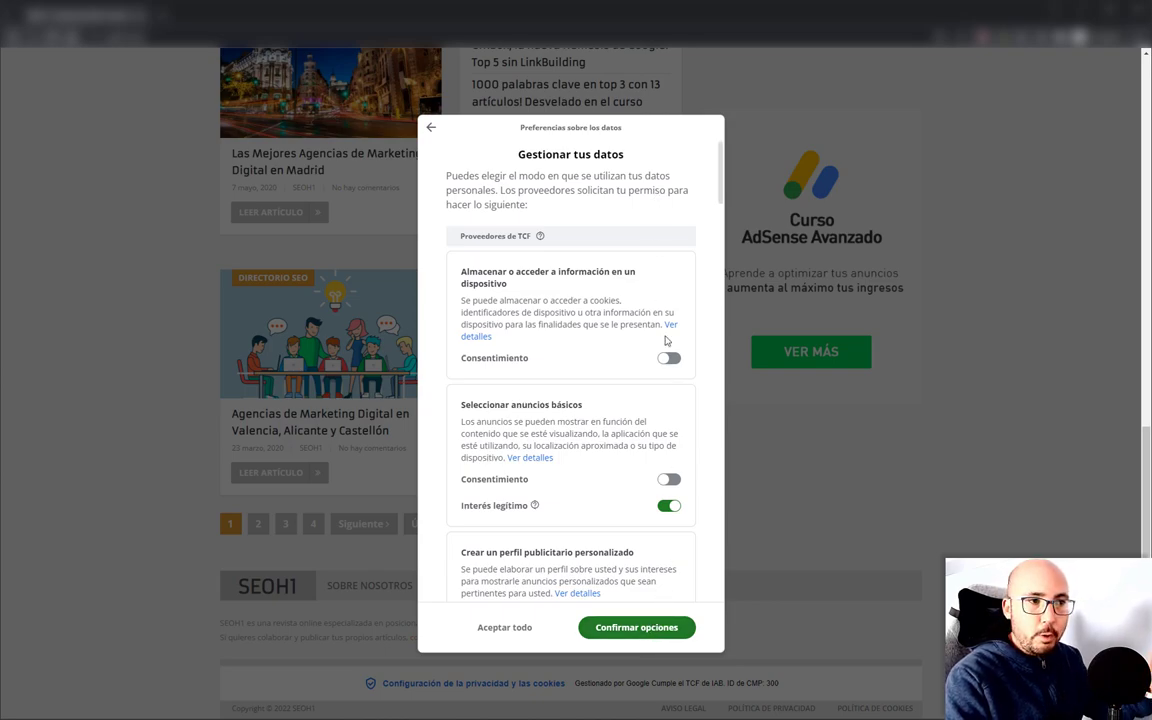
{"action": "scroll", "coordinate": [665, 344], "scroll_direction": "down", "scroll_amount": 15}
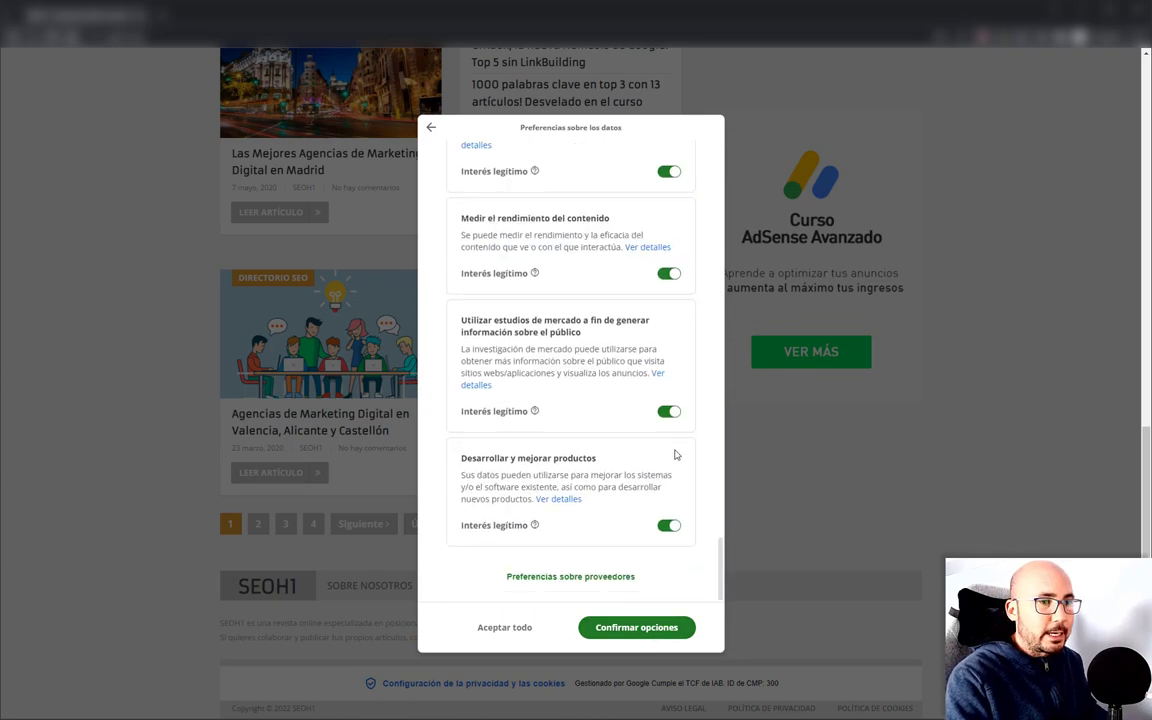
- Review Preferencias sobre proveedores, accept everything in the consent message and look over the page again
{"action": "left_click", "coordinate": [592, 578]}
{"action": "scroll", "coordinate": [648, 275], "scroll_direction": "down", "scroll_amount": 15}
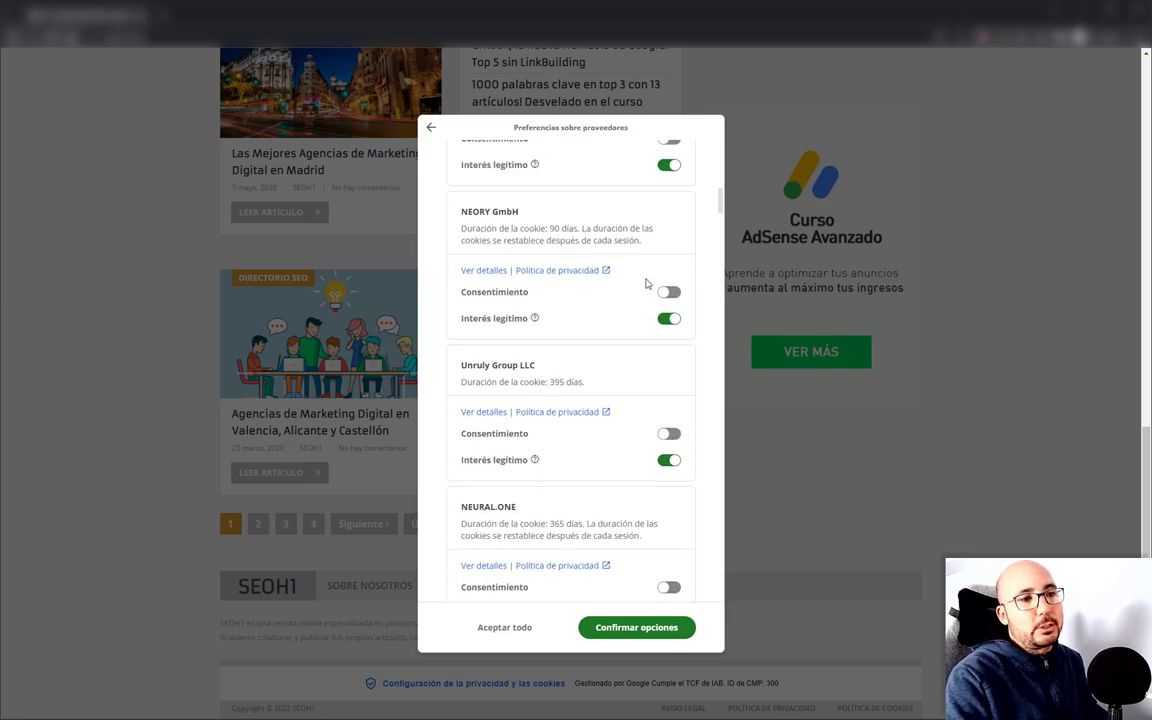
{"action": "scroll", "coordinate": [644, 285], "scroll_direction": "down", "scroll_amount": 15}
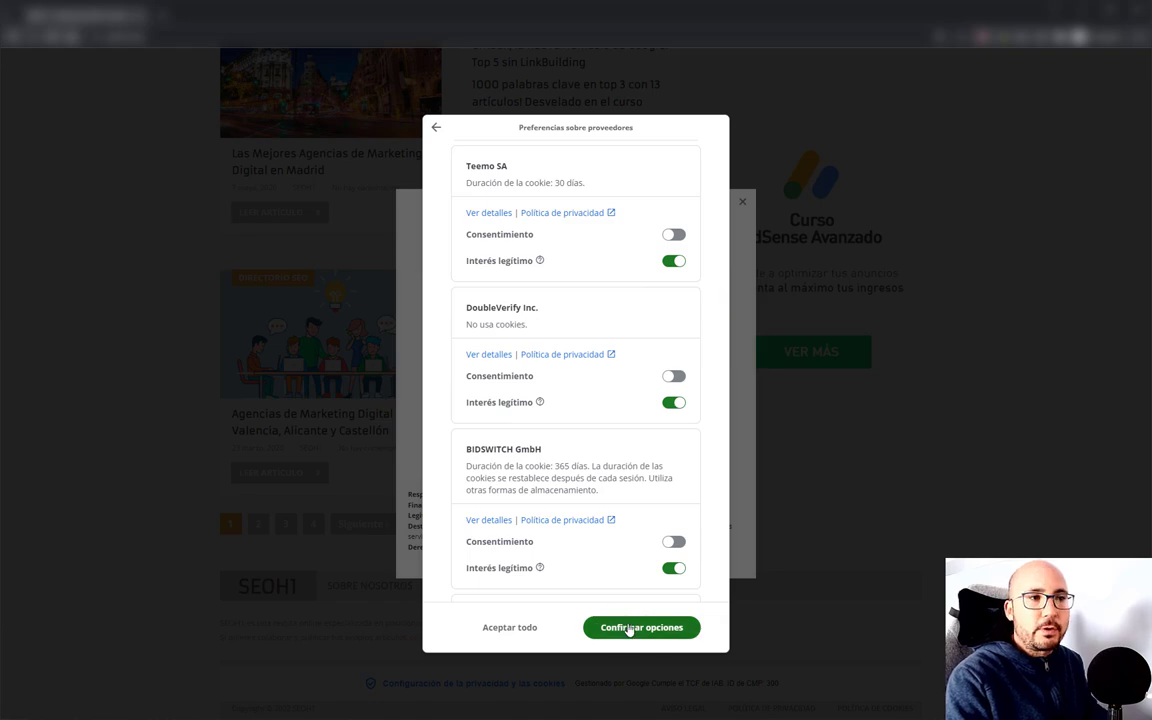
{"action": "left_click", "coordinate": [509, 627]}
{"action": "left_click", "coordinate": [640, 618]}
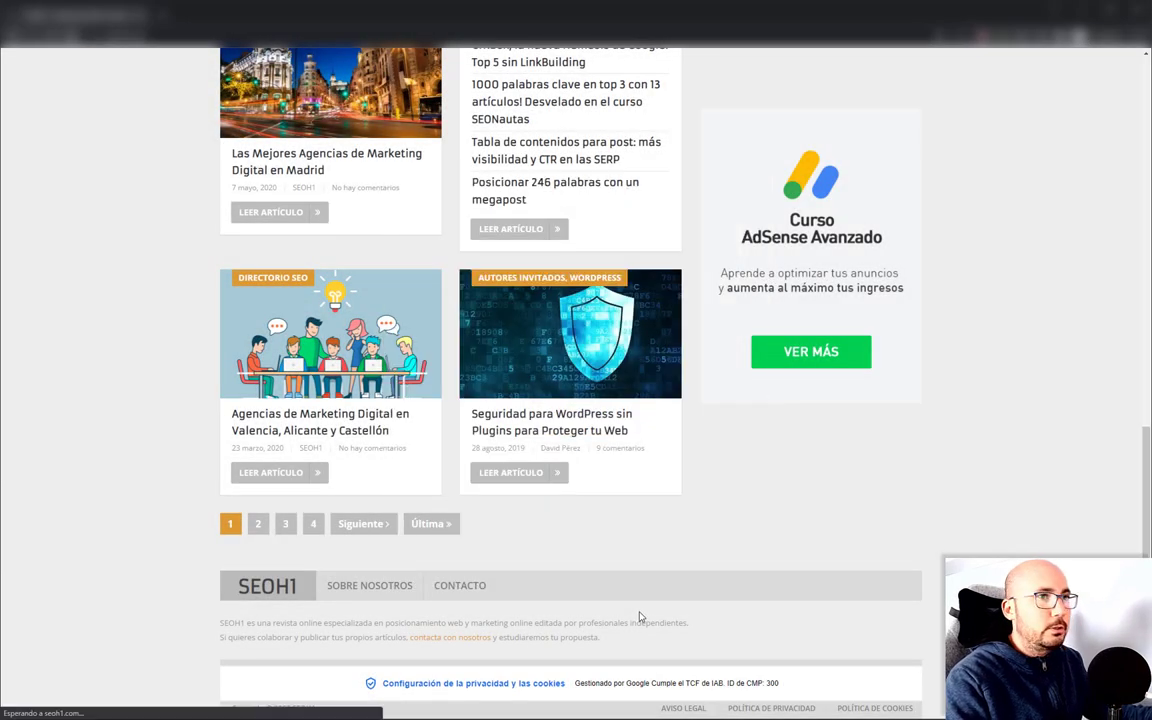
{"action": "scroll", "coordinate": [656, 566], "scroll_direction": "up", "scroll_amount": 2}
{"action": "scroll", "coordinate": [657, 565], "scroll_direction": "up", "scroll_amount": 3}
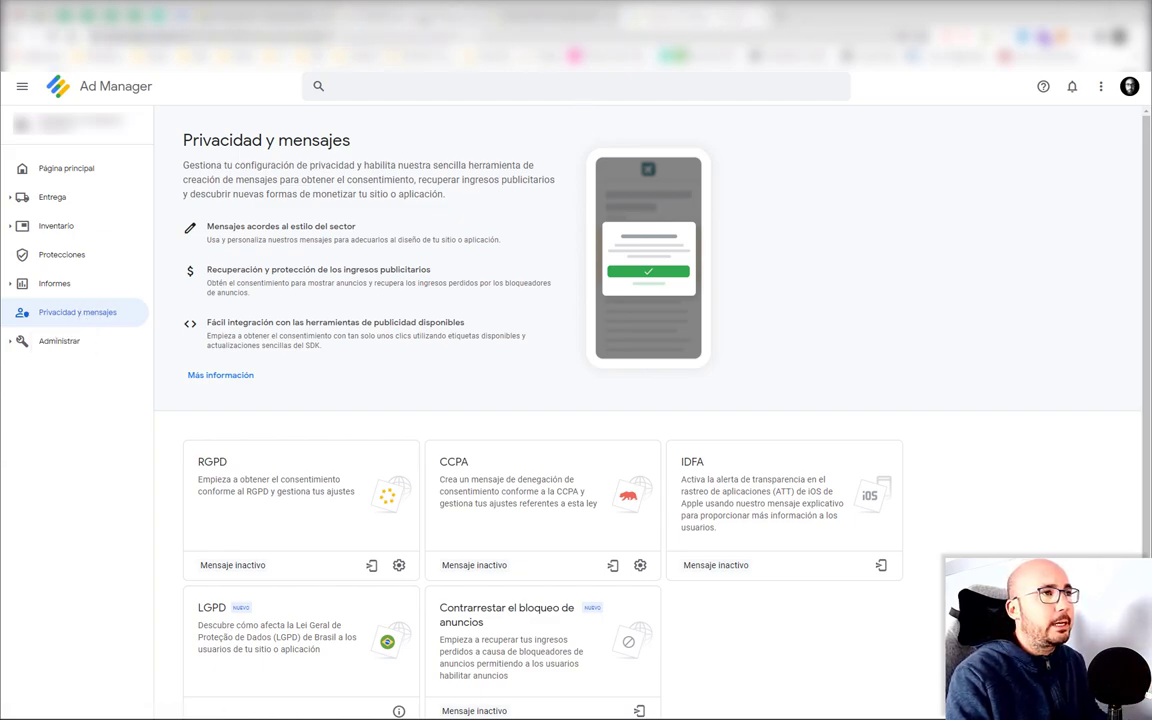
- Switch to Google Funding Choices to view its Implementación section, and read the AdSense preview's notice about managing RGPD and CCPA messages
{"action": "left_click", "coordinate": [422, 20]}
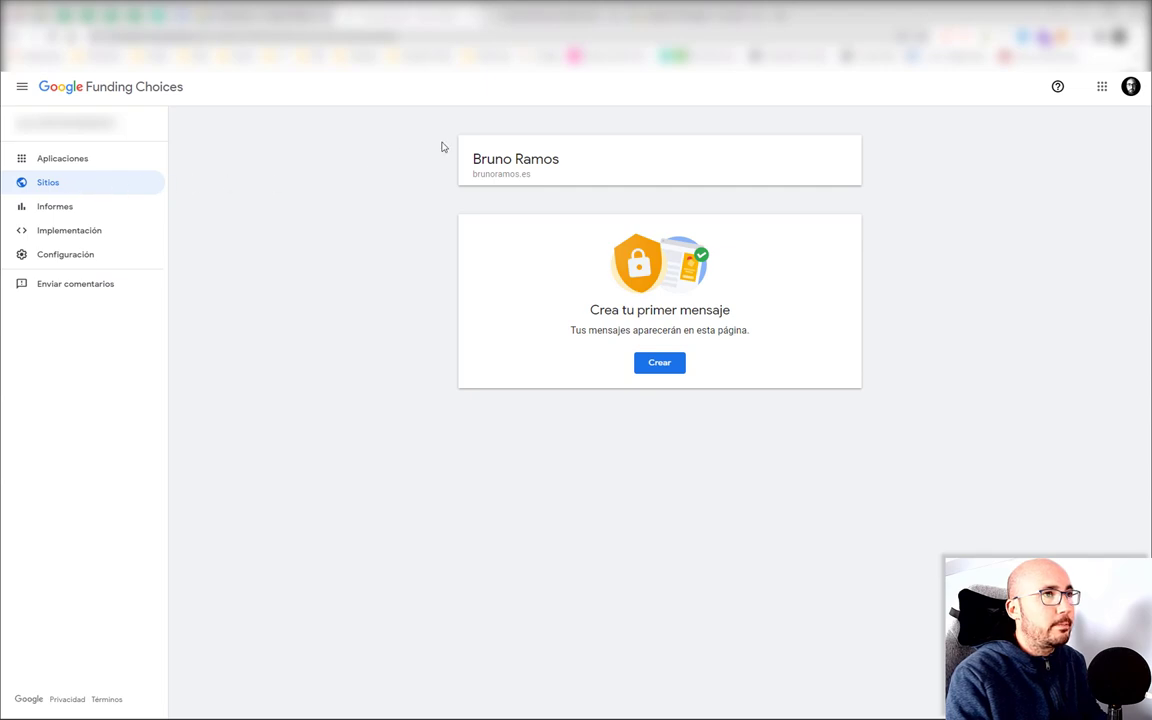
{"action": "left_click", "coordinate": [58, 232]}
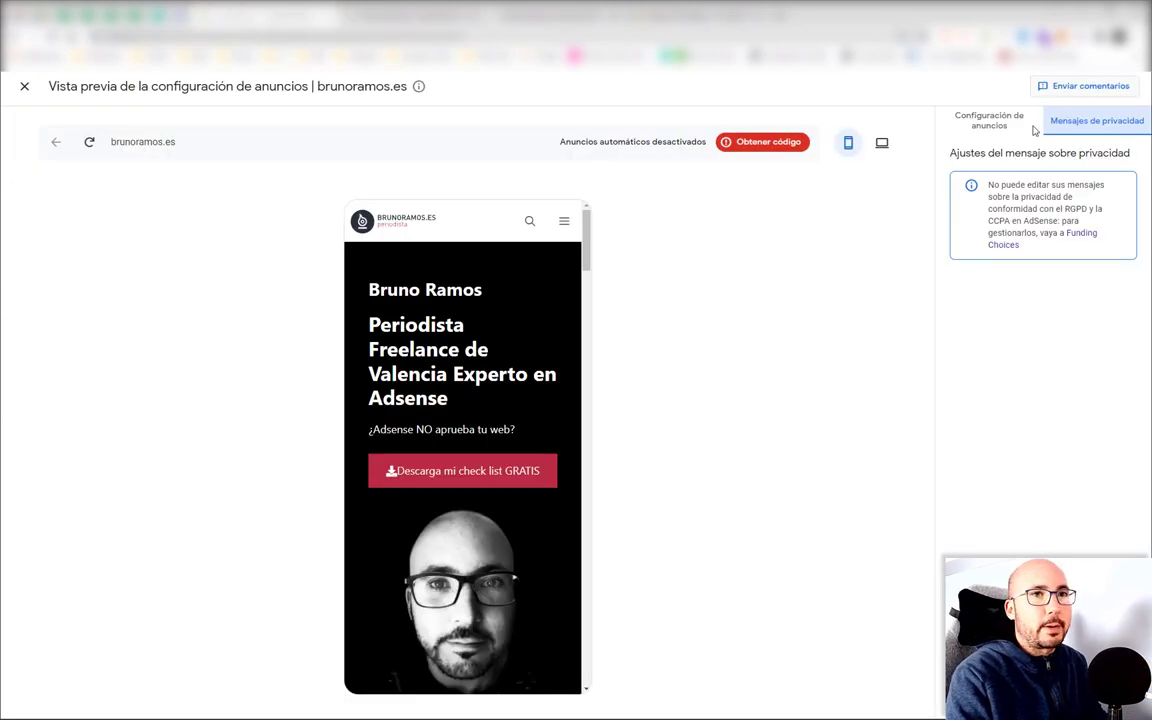
{"action": "left_click_drag", "start_coordinate": [1001, 185], "coordinate": [1080, 208]}
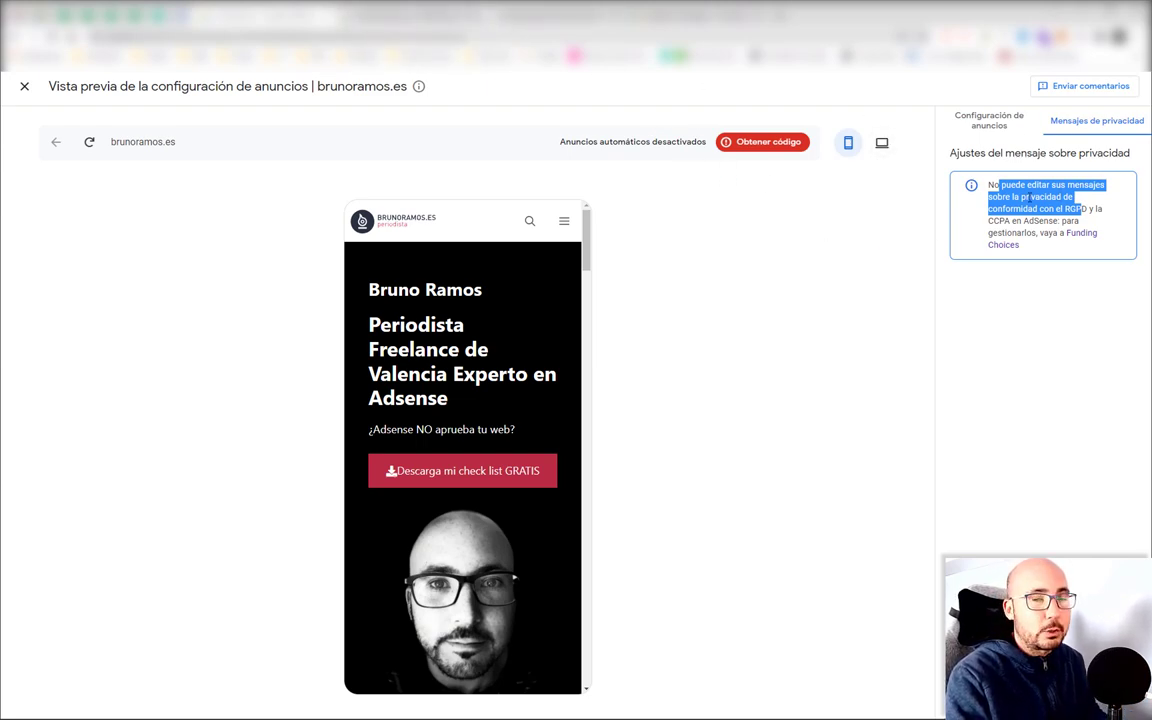
{"action": "left_click", "coordinate": [857, 228]}
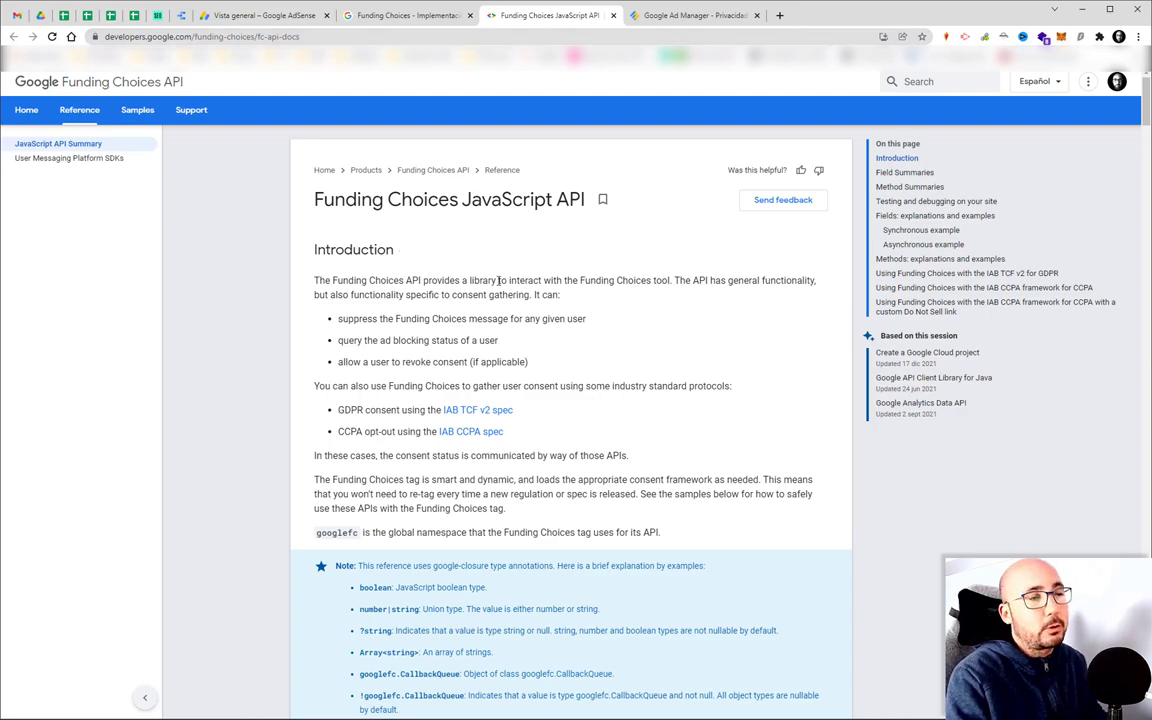
- Review the Funding Choices JavaScript API reference, including the field summaries, the synchronous example and the testing and debugging section
{"action": "scroll", "coordinate": [437, 284], "scroll_direction": "down", "scroll_amount": 10}
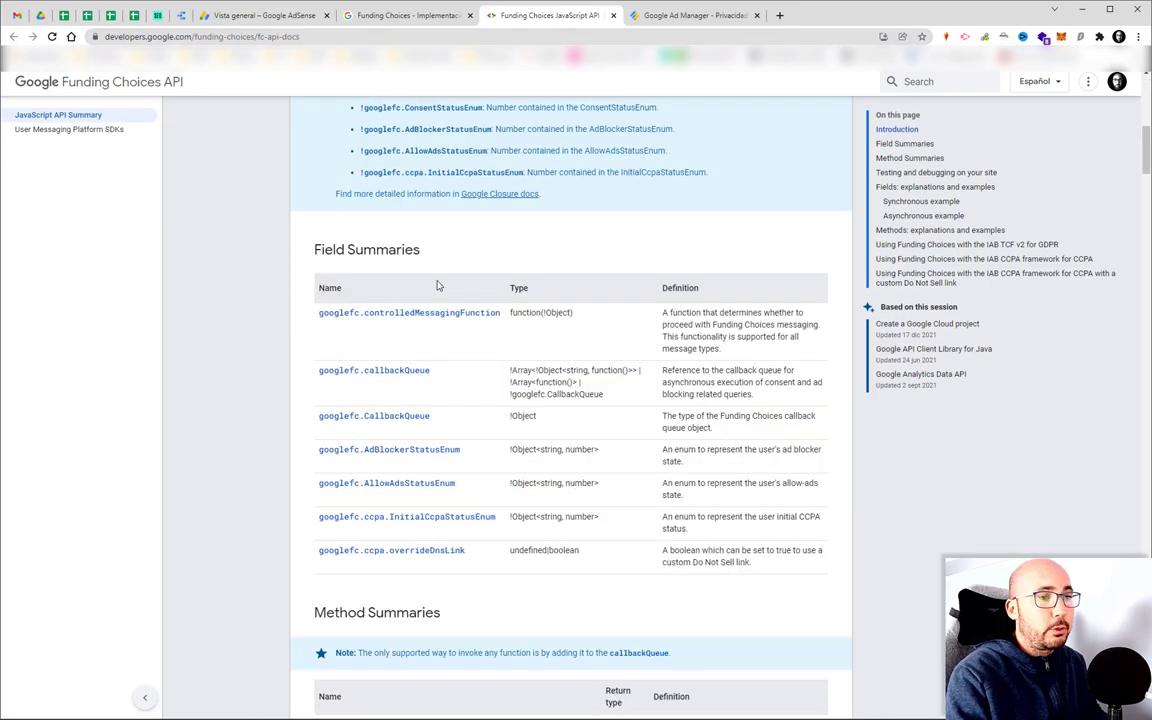
{"action": "scroll", "coordinate": [437, 284], "scroll_direction": "down", "scroll_amount": 10}
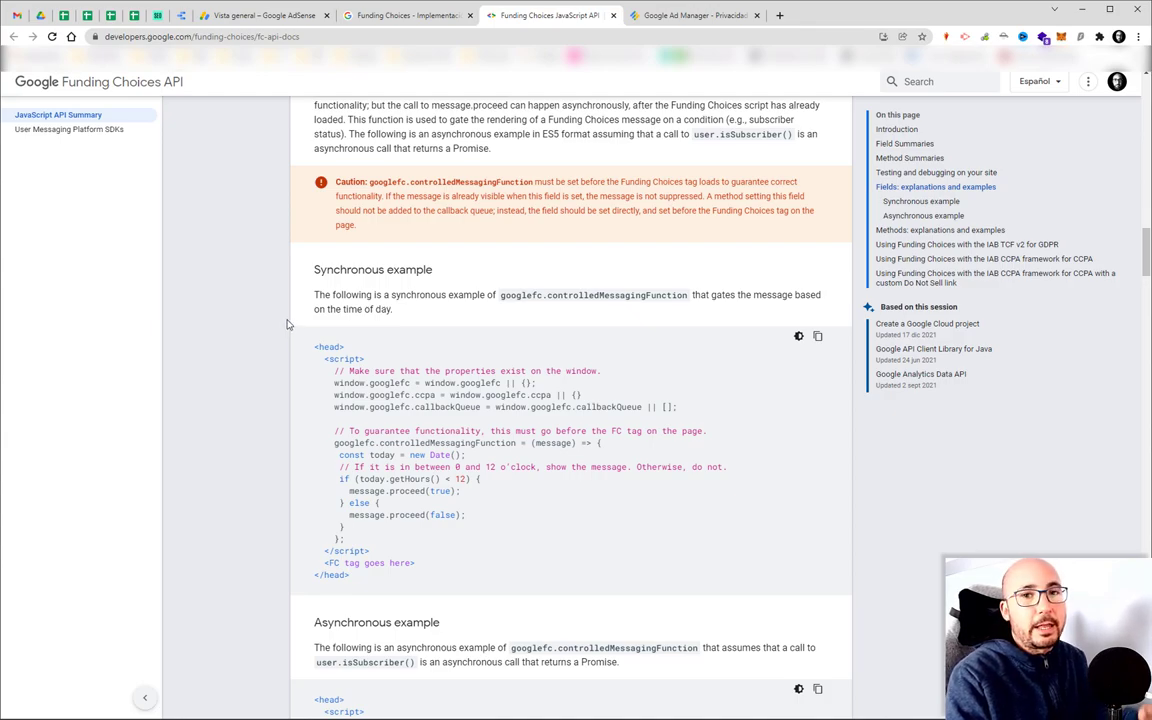
{"action": "scroll", "coordinate": [290, 327], "scroll_direction": "up", "scroll_amount": 6}
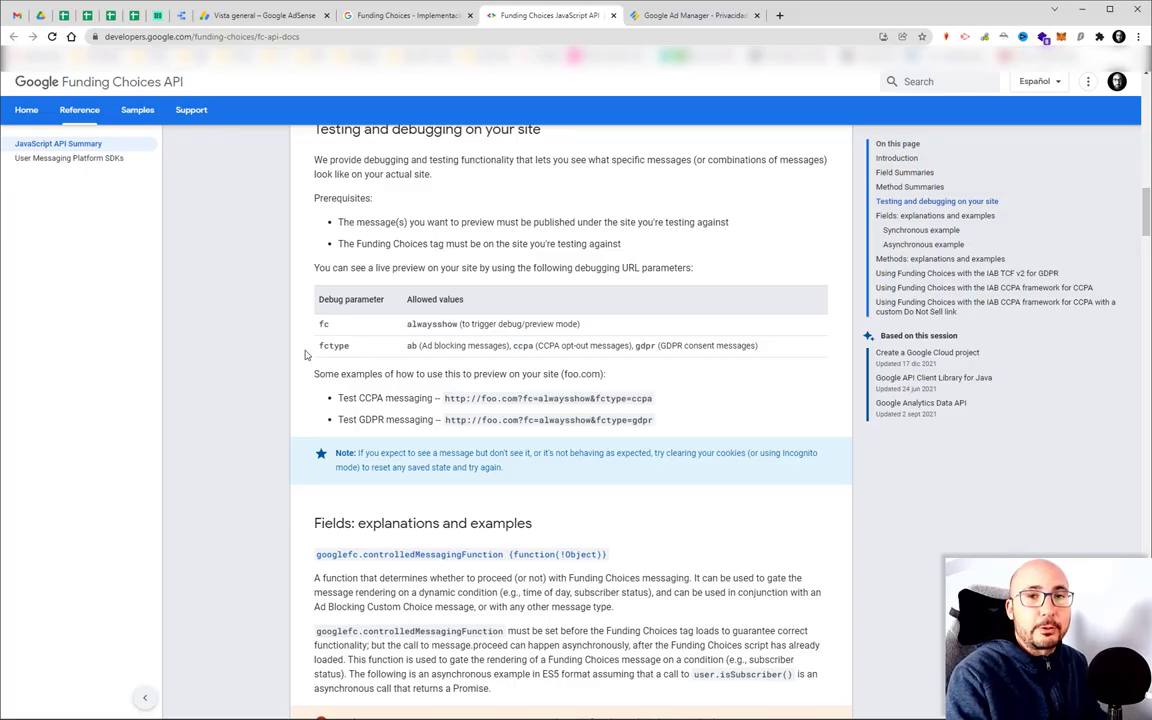